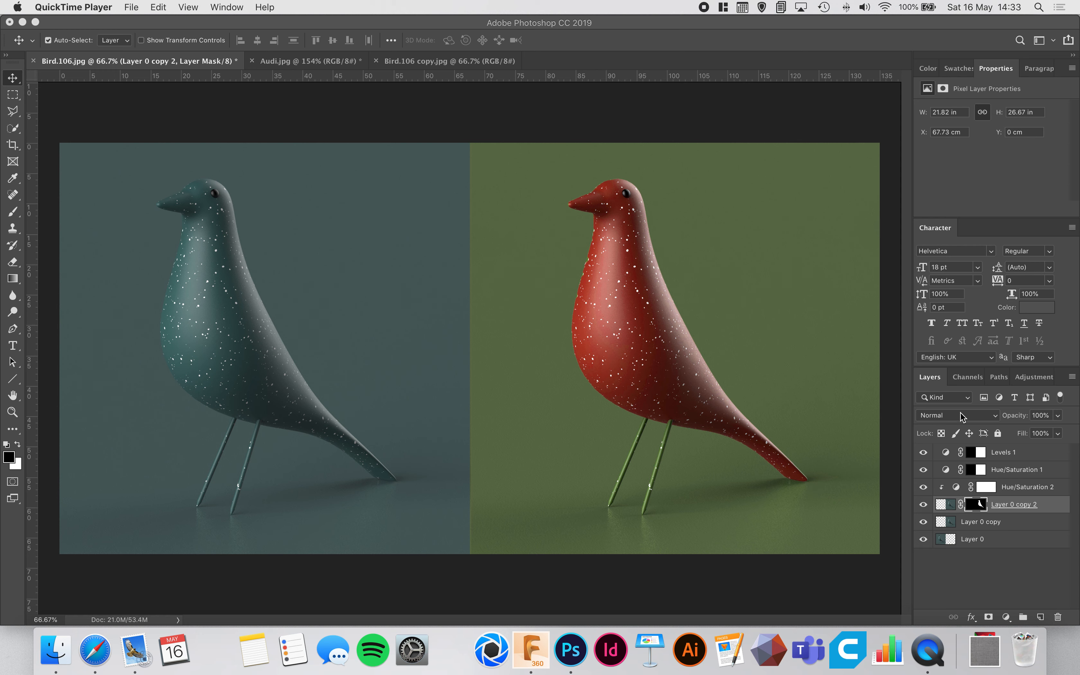
left_click(971, 416)
left_click(1050, 571)
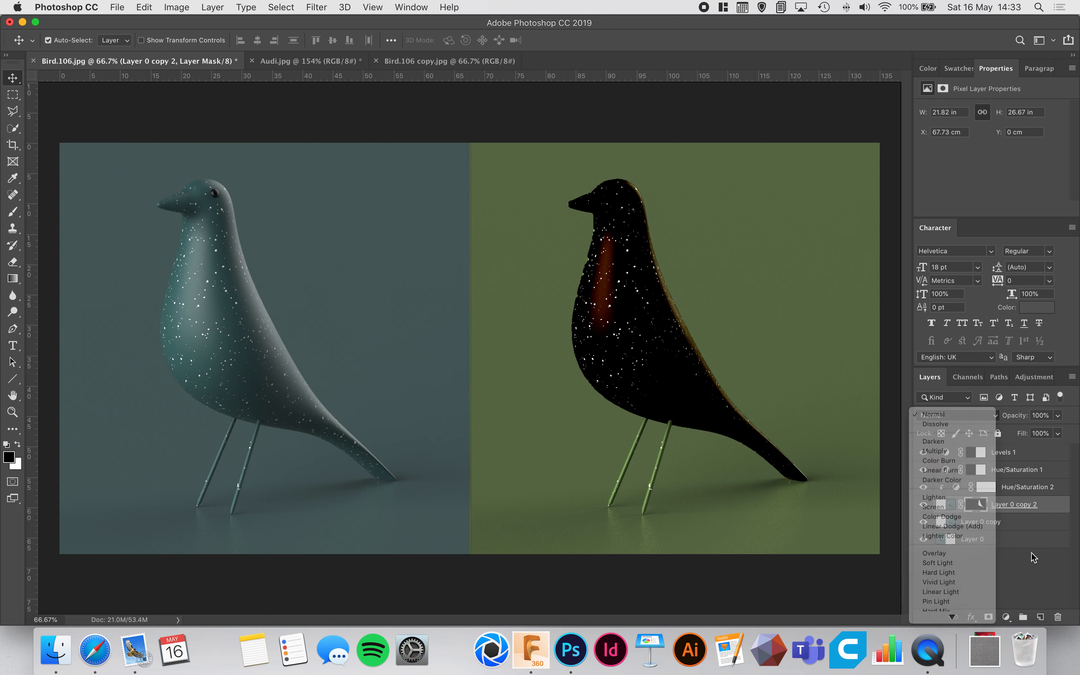
left_click(1006, 617)
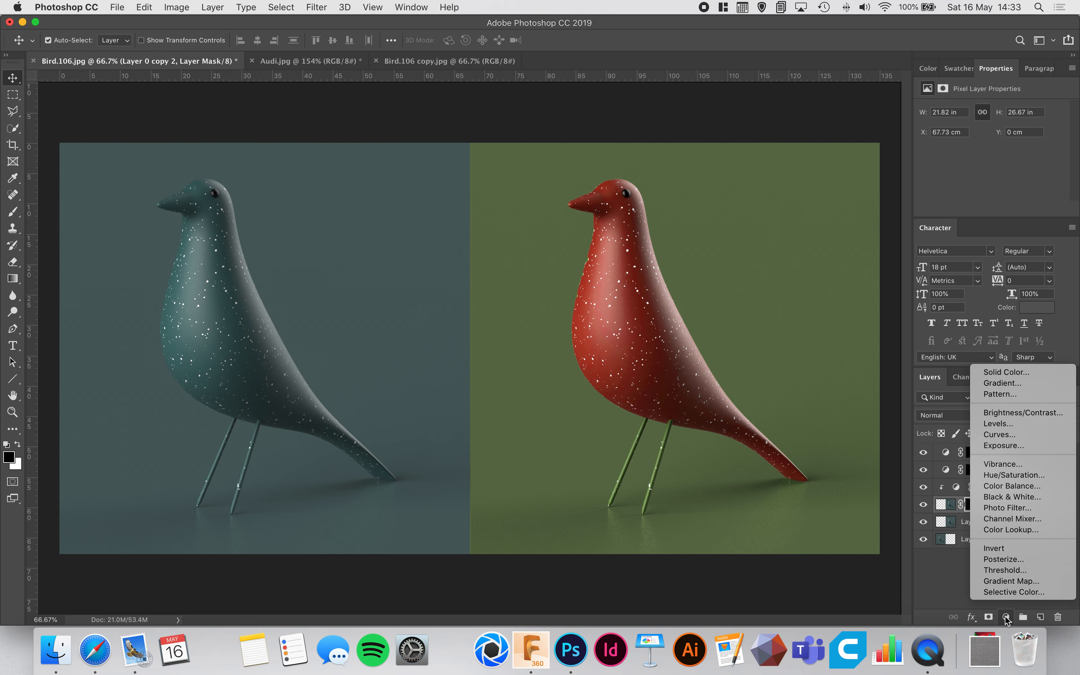
left_click(954, 585)
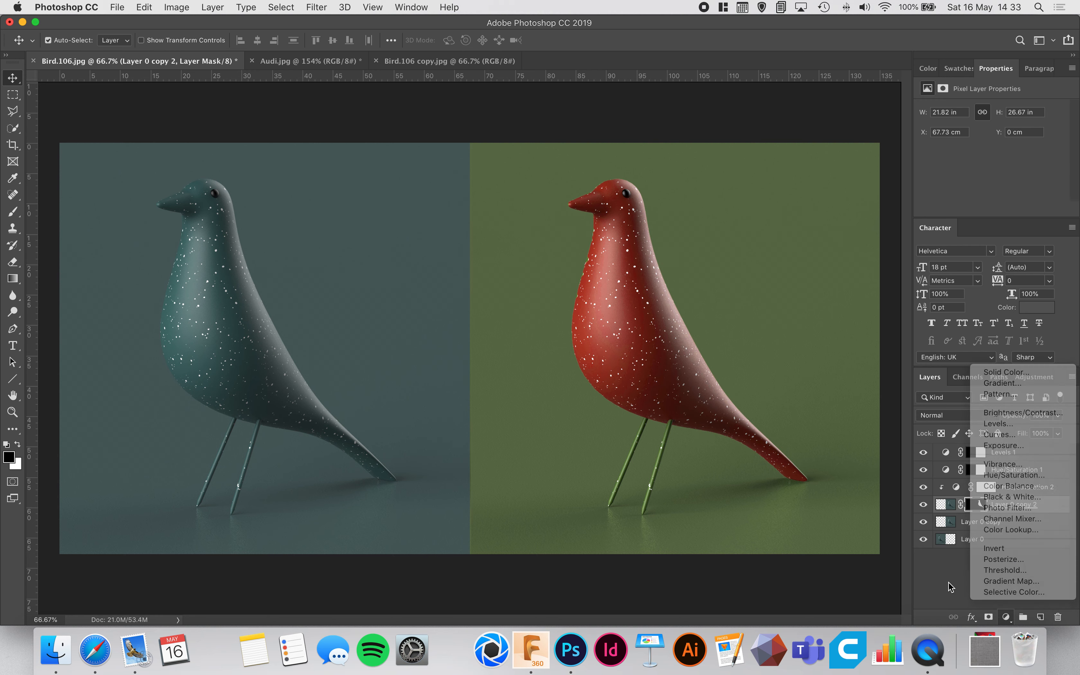
Hide and show the Levels and both Hue/Saturation adjustment layers to compare the original and recolored bird.
left_click(923, 487)
left_click(923, 469)
left_click(924, 453)
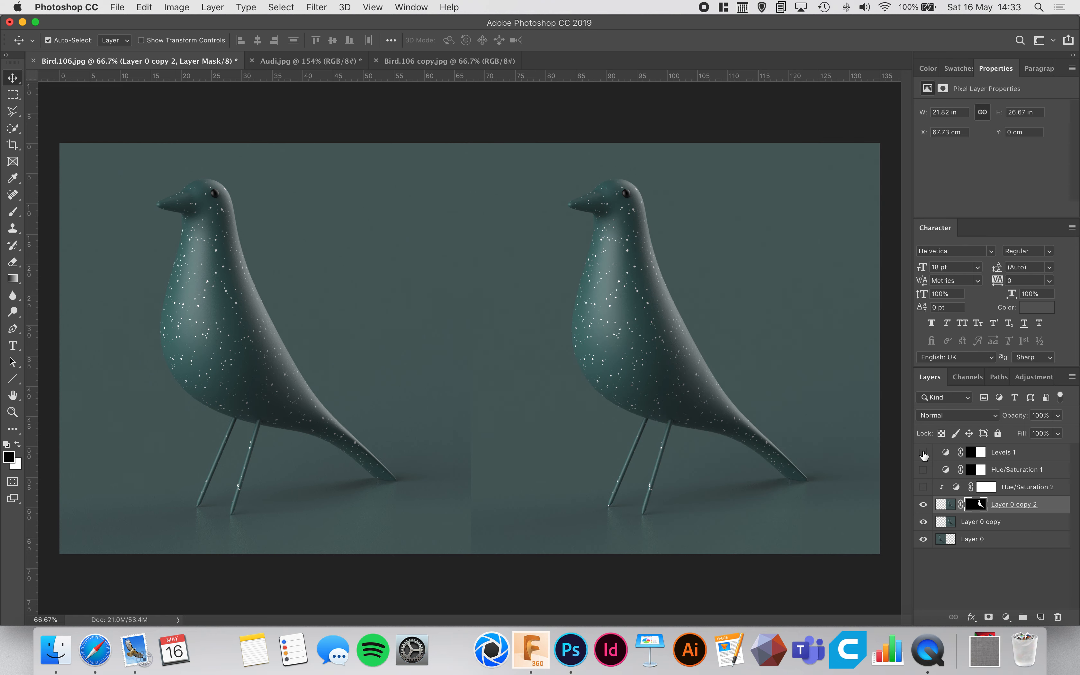
left_click(923, 453)
left_click(923, 487)
left_click(923, 470)
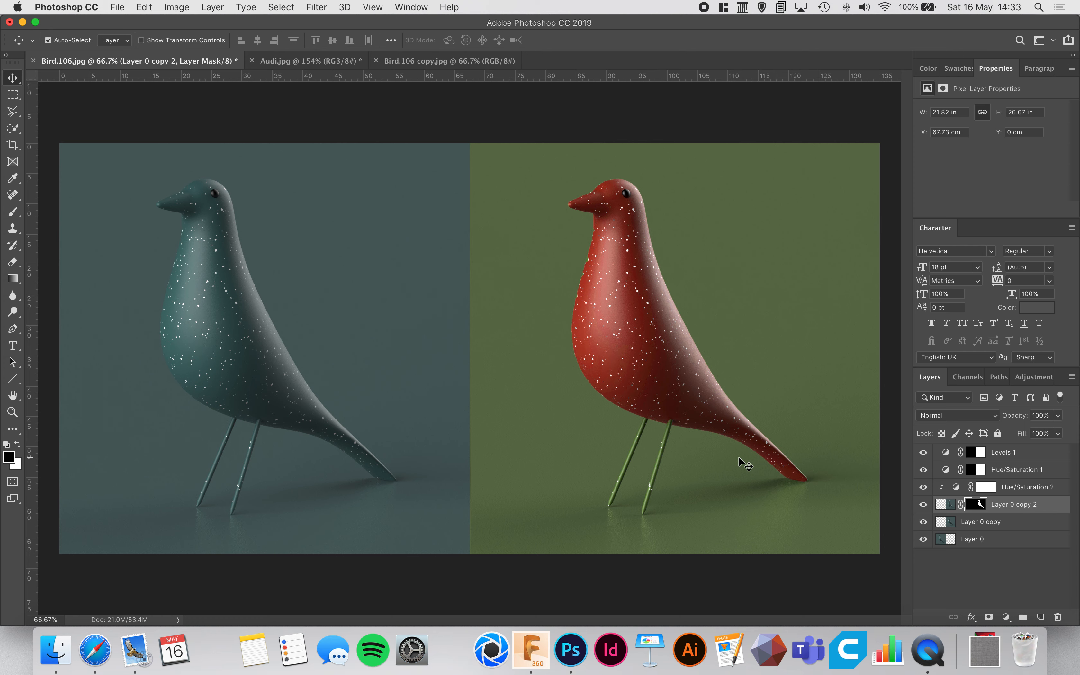
Add a Levels adjustment layer to Bird.106 copy.jpg and enlarge the area showing its histogram and output levels.
left_click(454, 59)
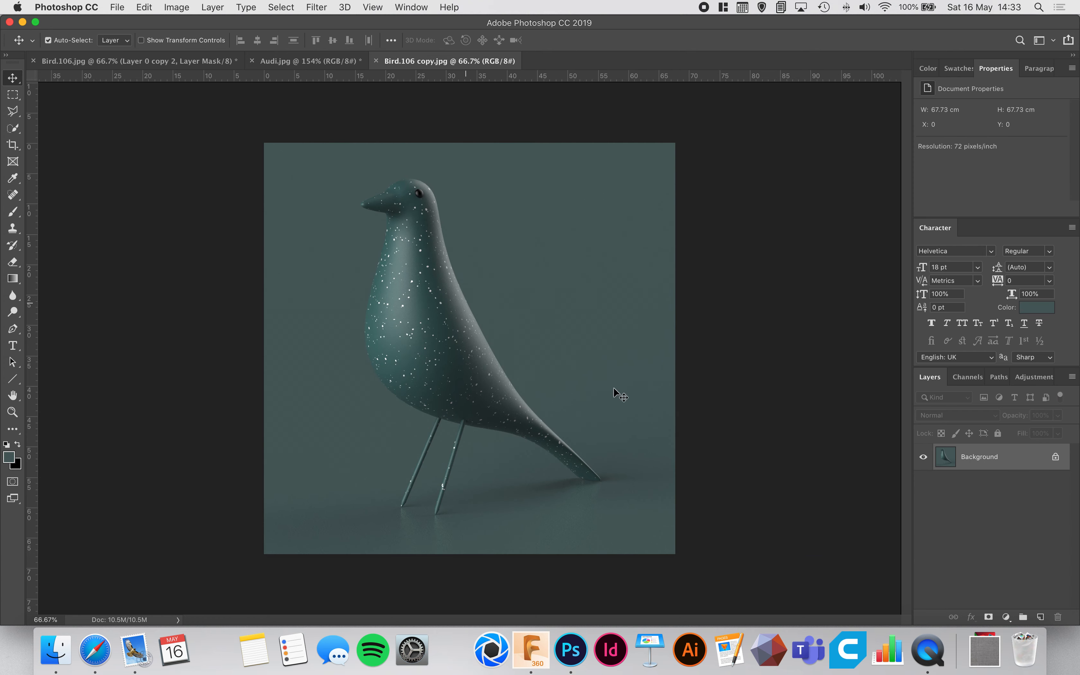
left_click(1006, 617)
left_click(1008, 619)
left_click(1007, 619)
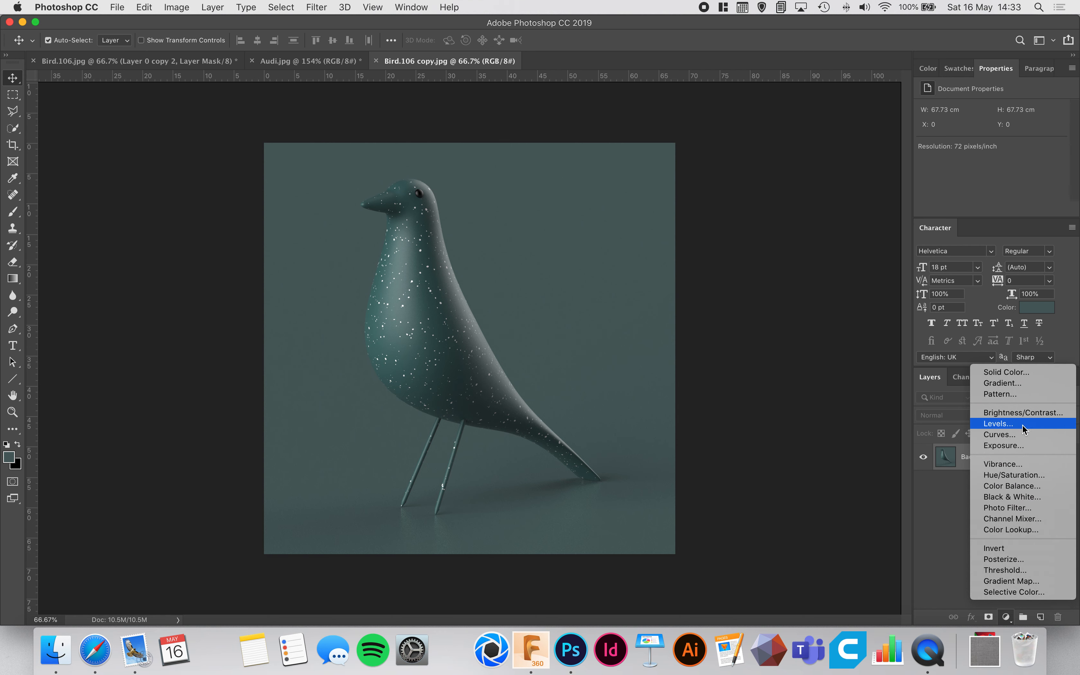
left_click(999, 424)
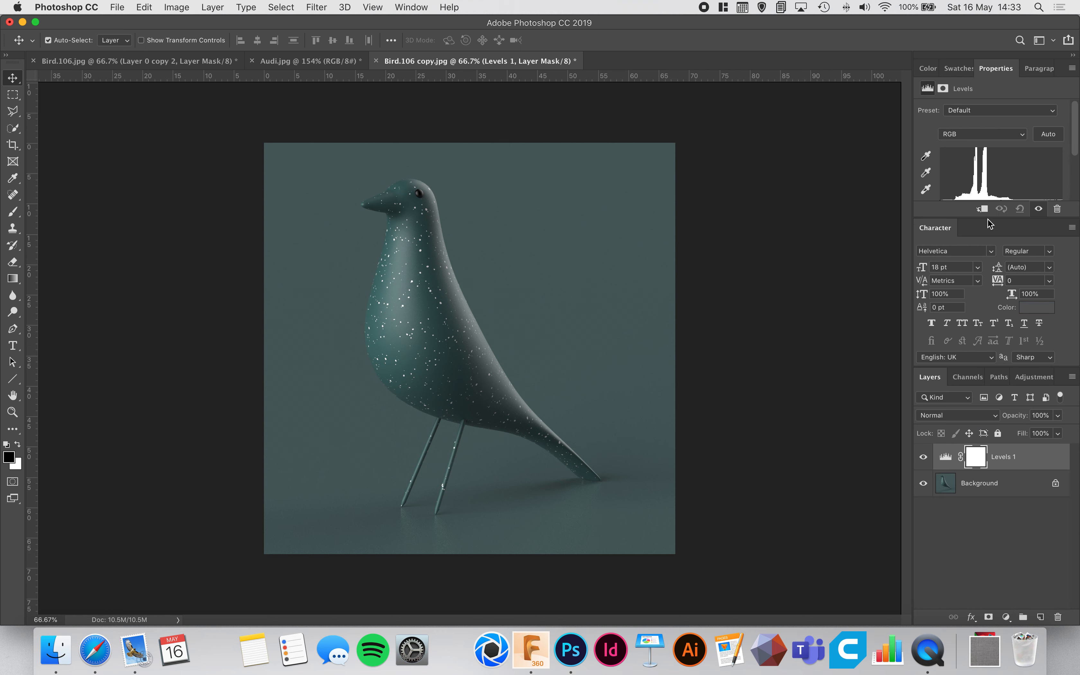
left_click_drag(996, 219, 996, 312)
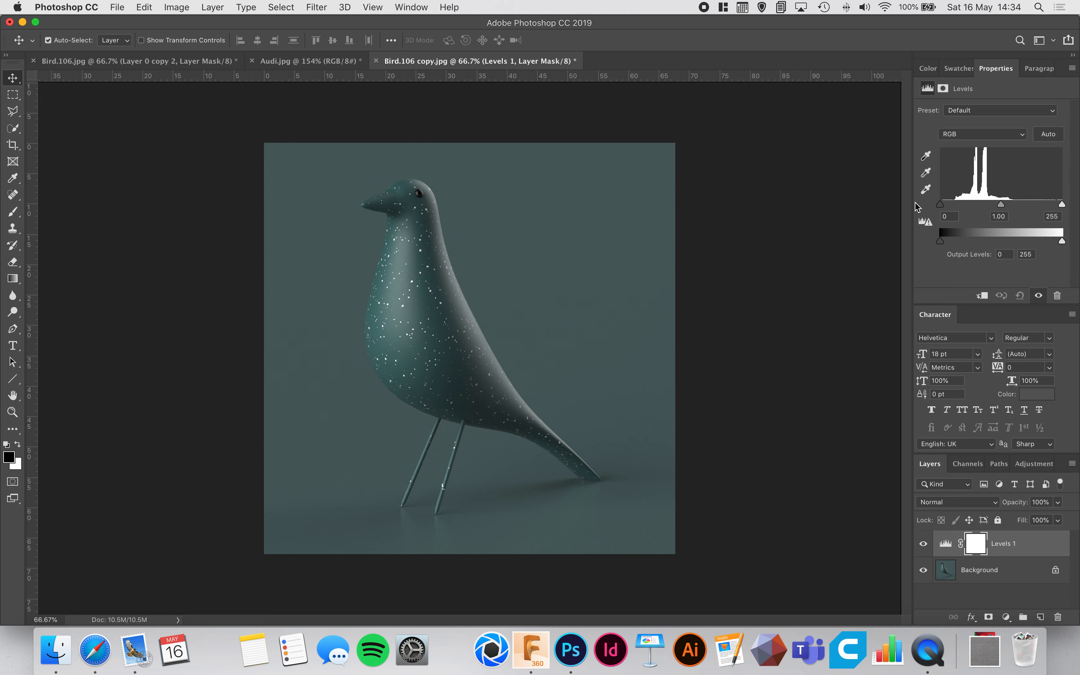
left_click_drag(914, 207, 864, 205)
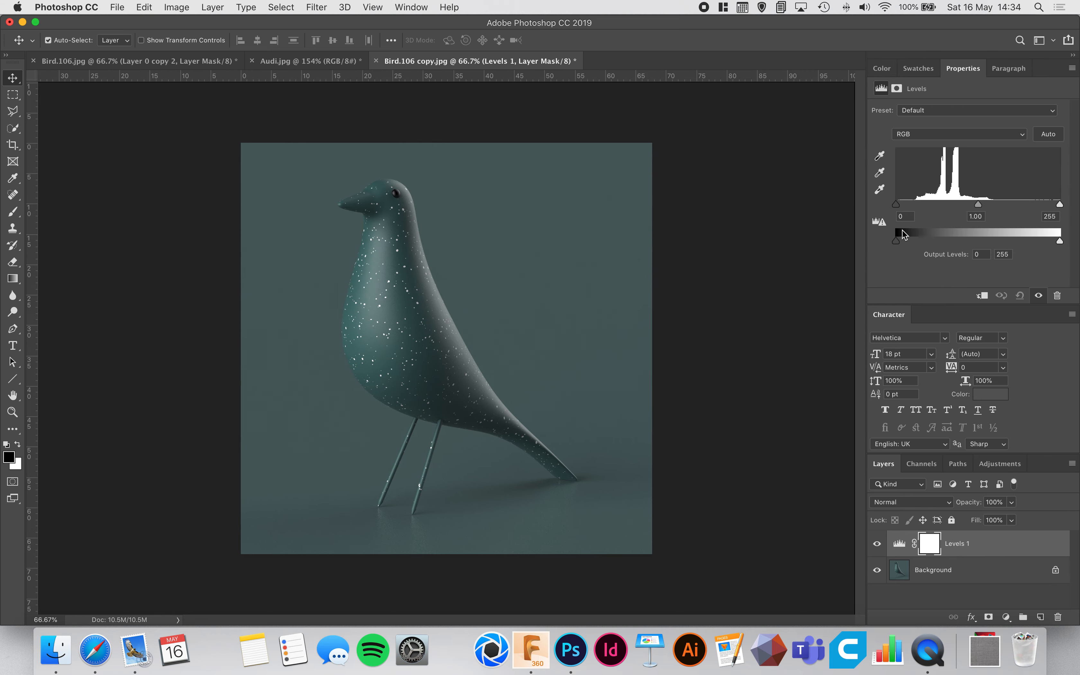
left_click_drag(963, 304, 963, 326)
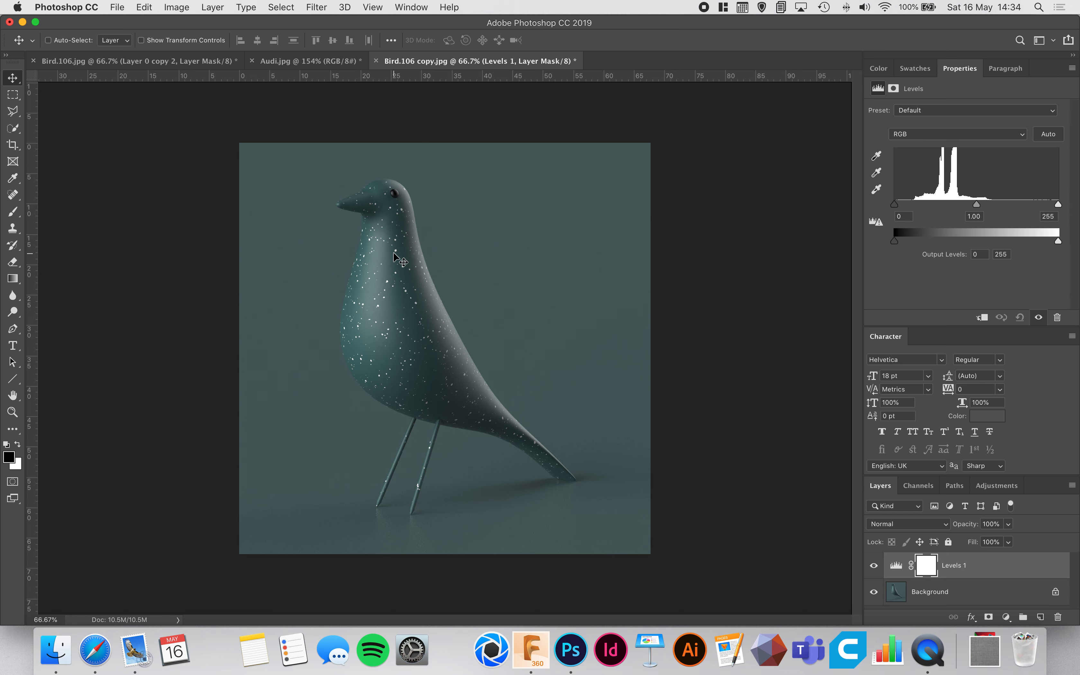
Sample a white speckle on the bird's chest with the Eyedropper and inspect its color values up close.
key("super+equal")
key("super+equal")
key("super+equal")
left_click_drag(296, 225, 586, 451)
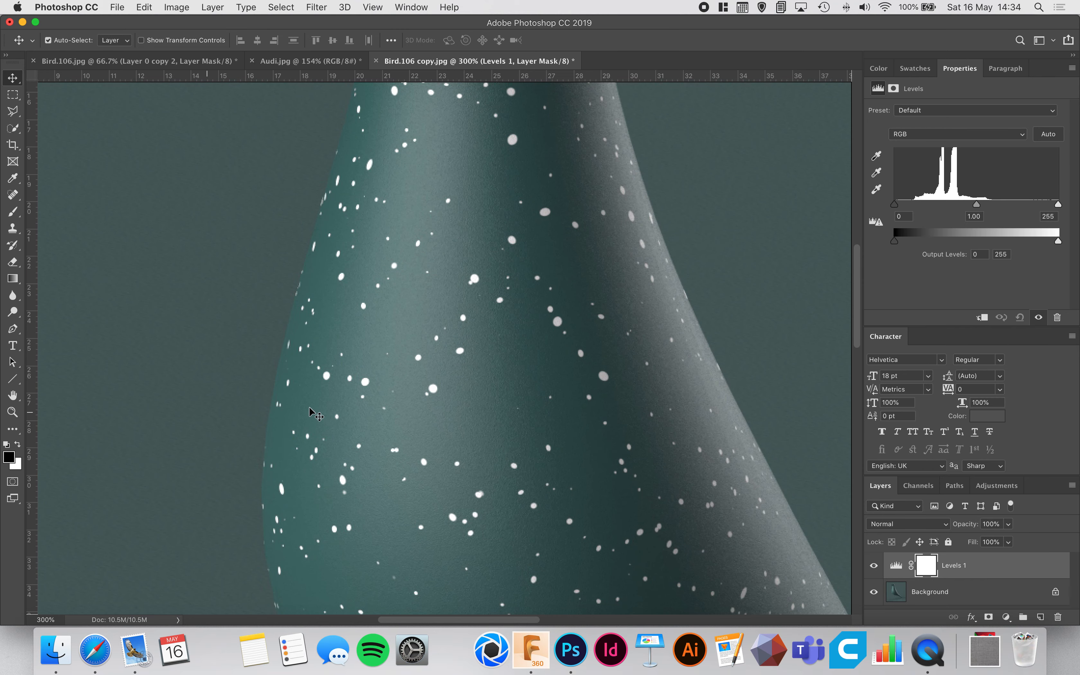
key("i")
left_click(512, 140)
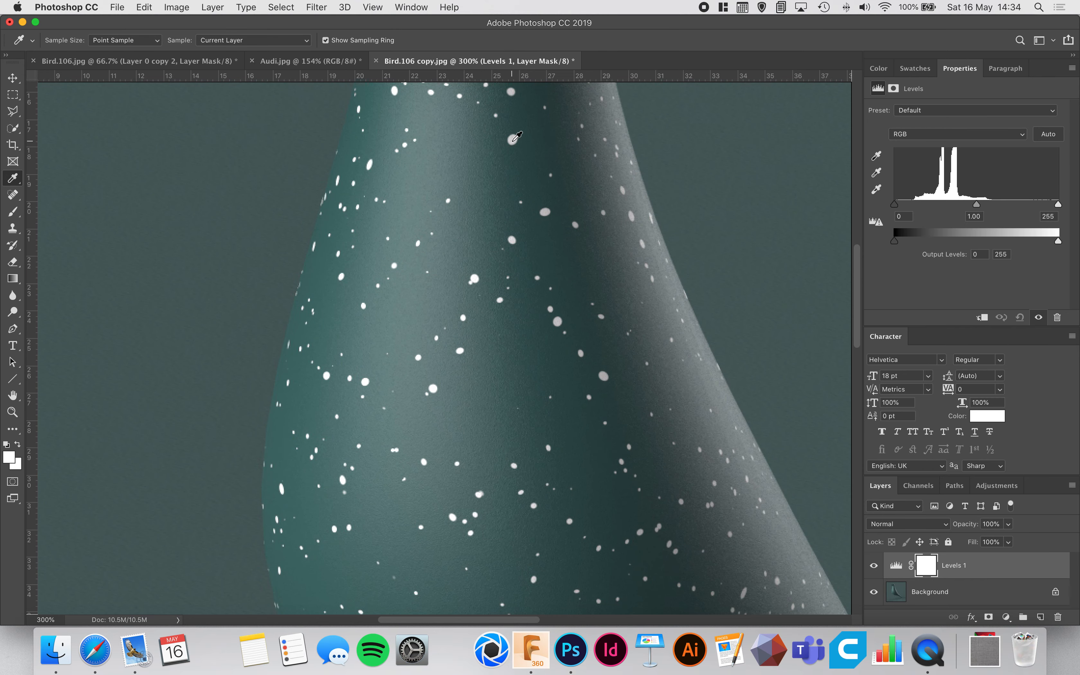
left_click(10, 458)
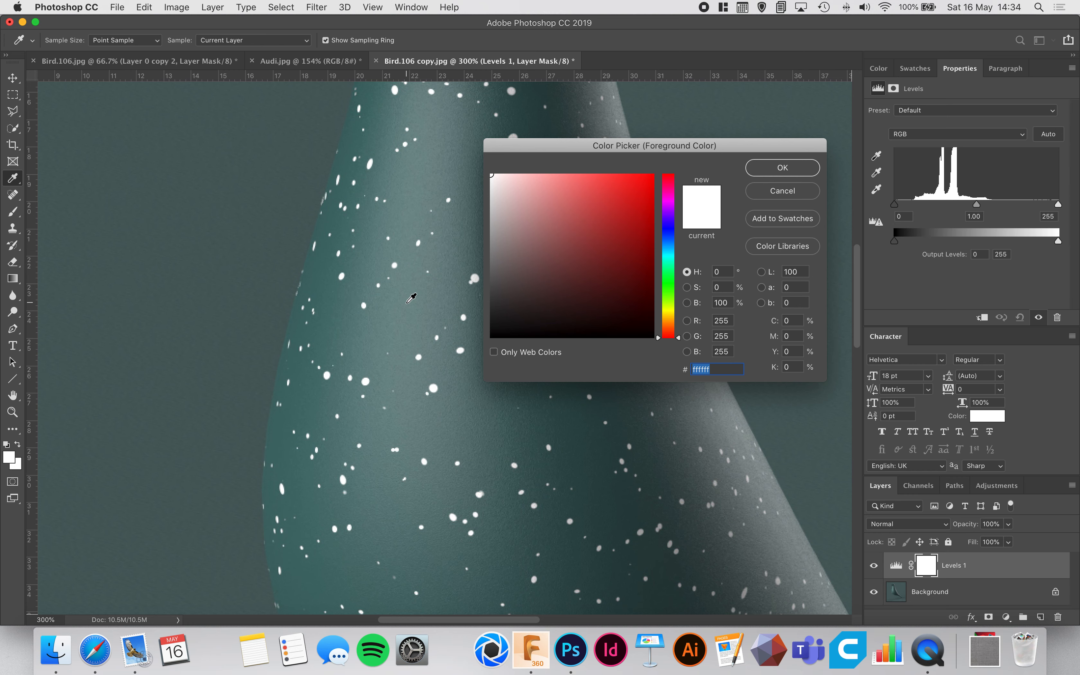
left_click(794, 166)
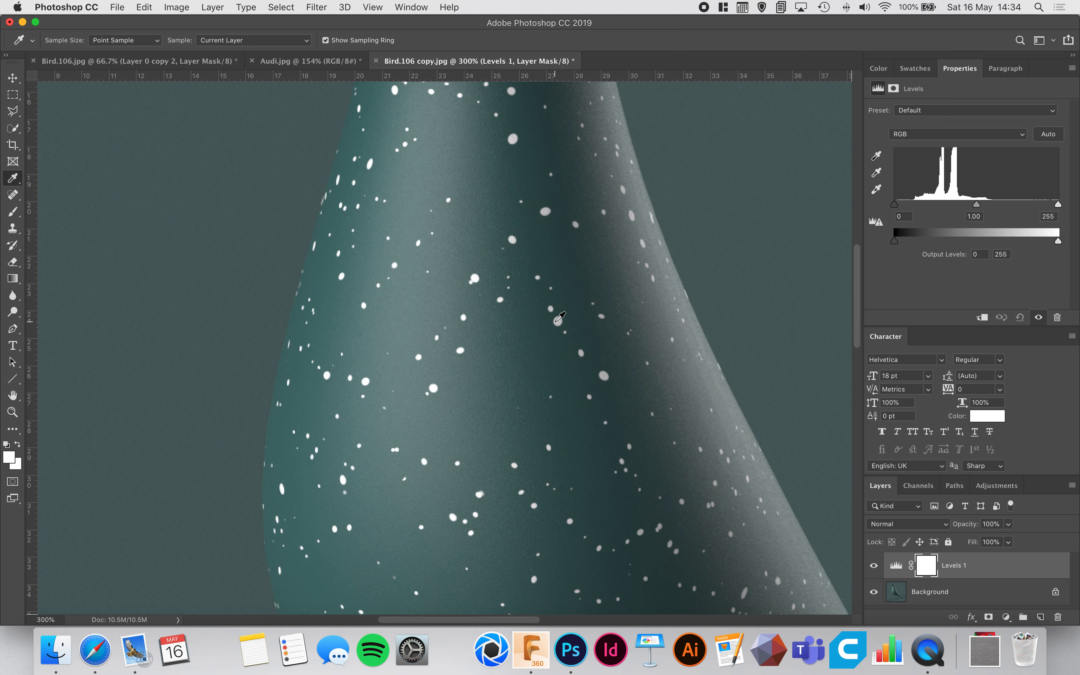
scroll(559, 318, "up", 3)
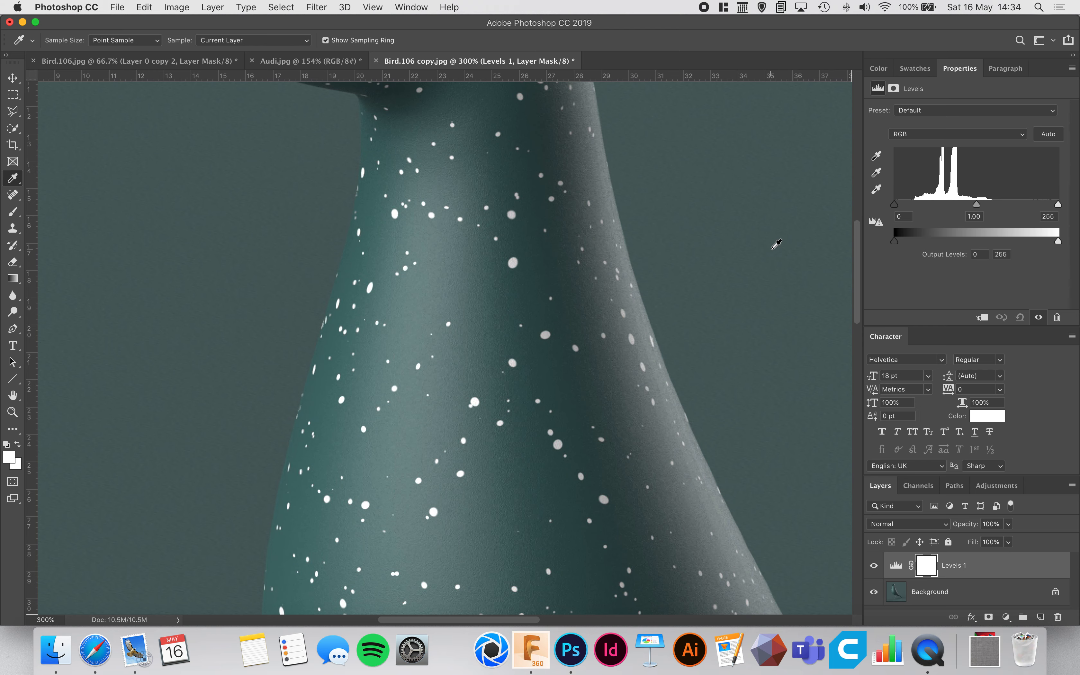
key("super+0")
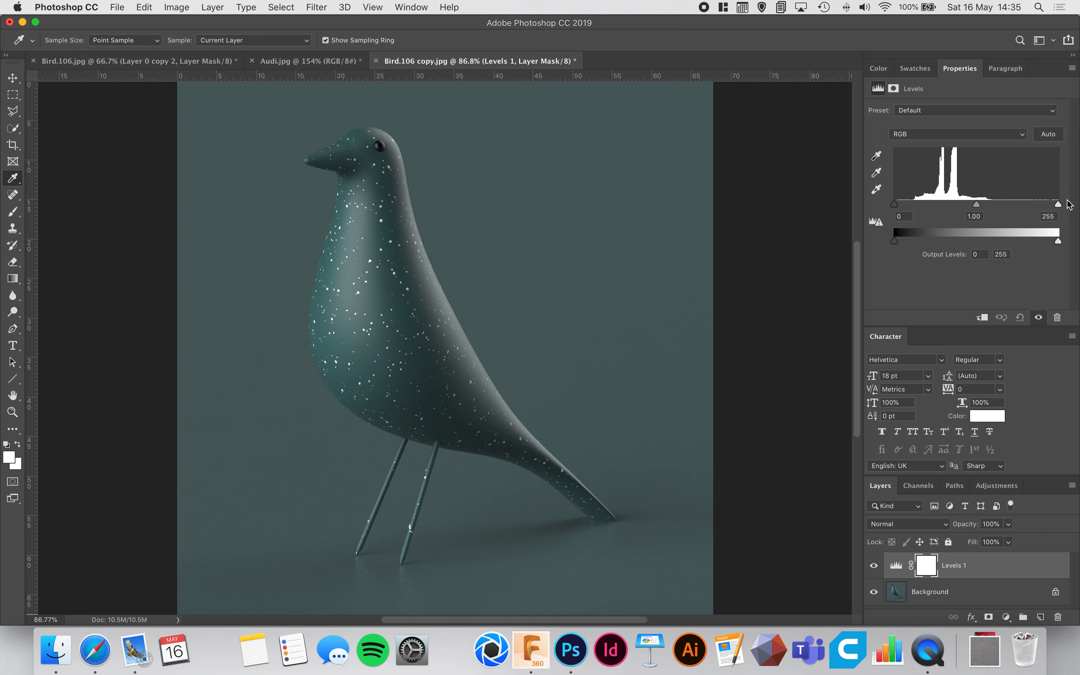
Set the Levels white input to 212 and black input to 24, and compare the image with the adjustment hidden and shown.
left_click_drag(1062, 208, 1031, 207)
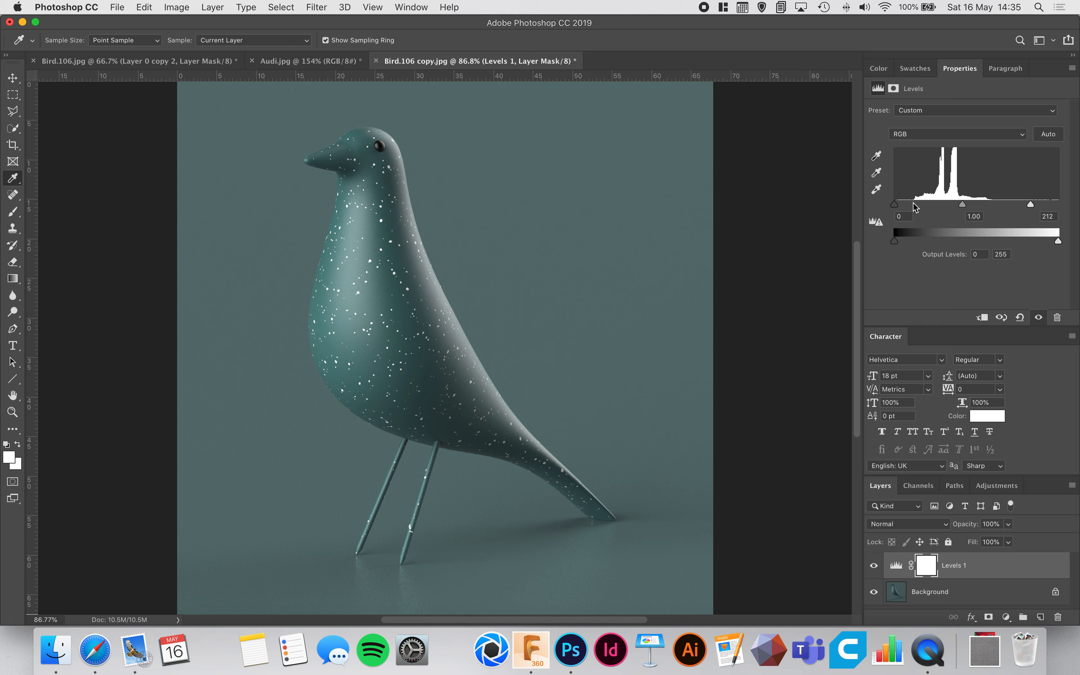
left_click_drag(898, 208, 913, 209)
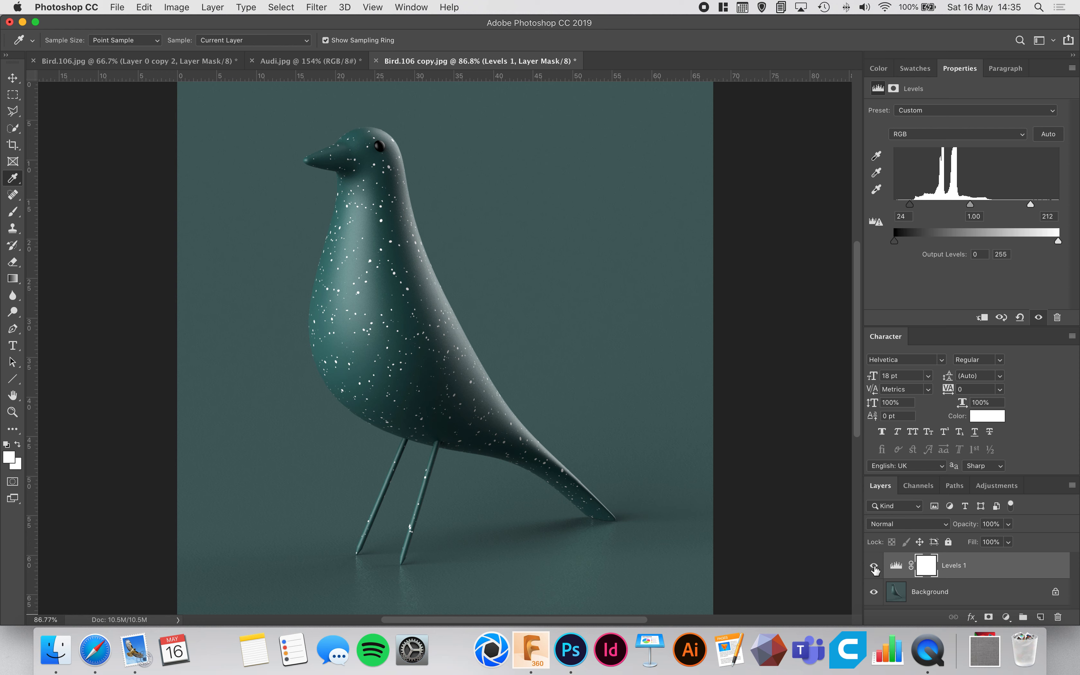
left_click_drag(968, 327, 972, 233)
left_click(874, 481)
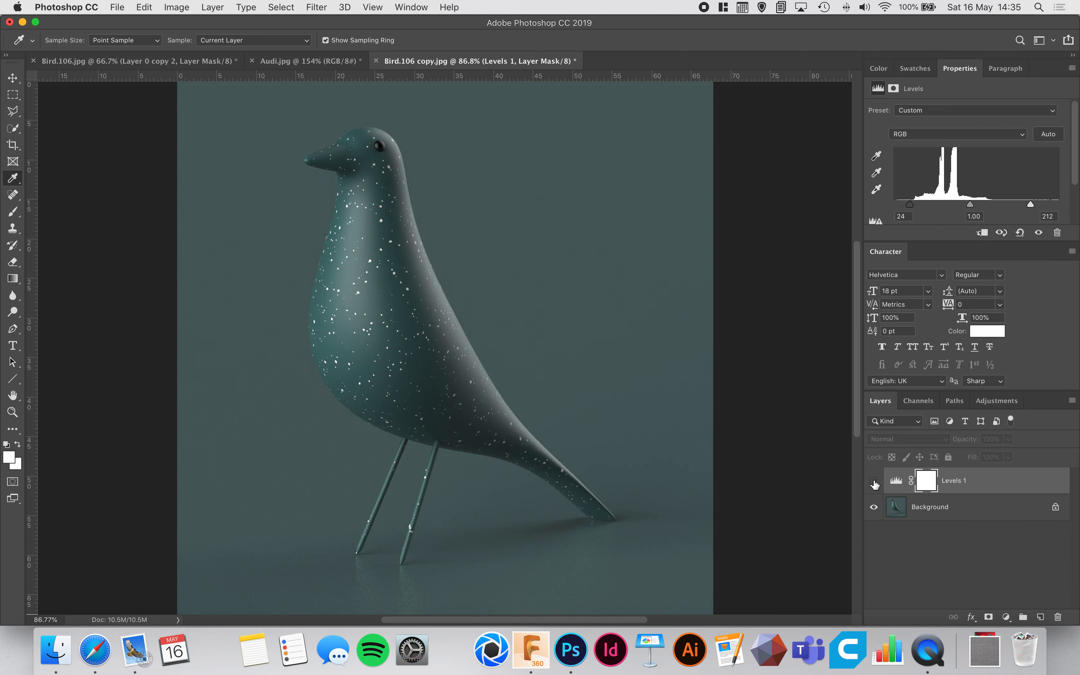
left_click(874, 481)
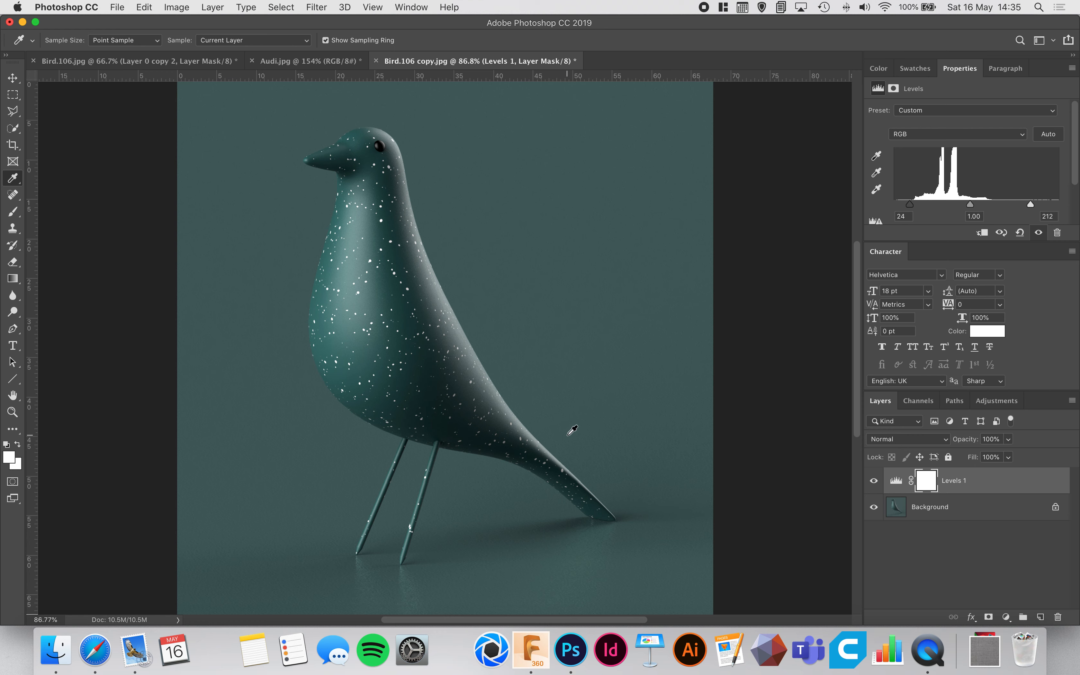
Check the recolored bird in Bird.106.jpg, and add a Hue/Saturation adjustment layer with hue +27 in Bird.106 copy.jpg.
left_click(209, 63)
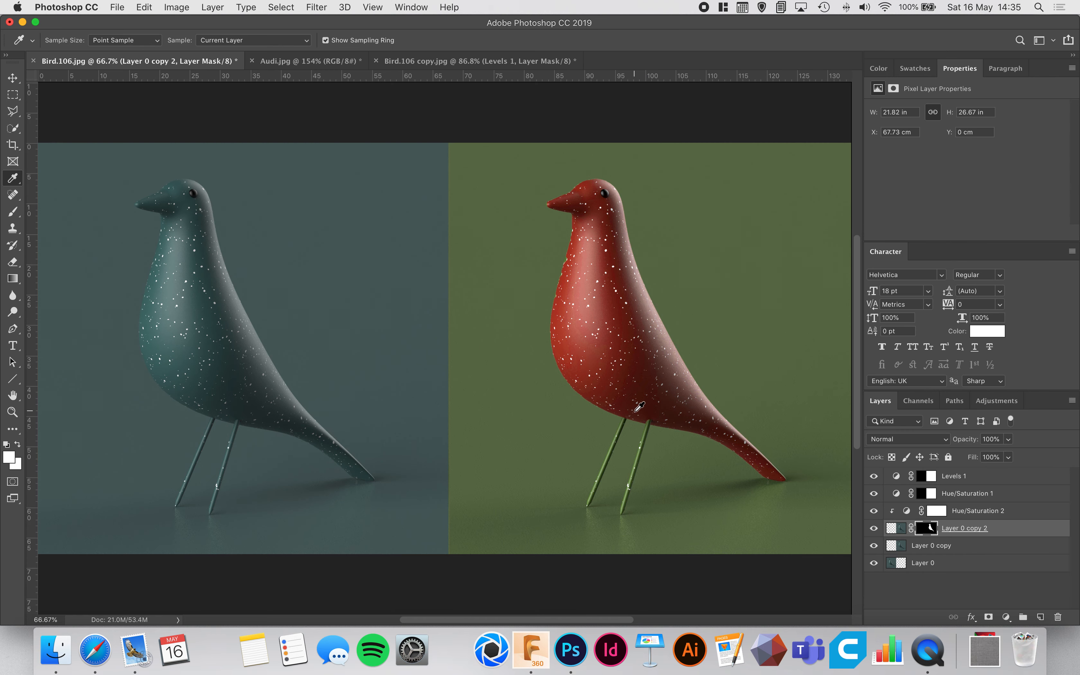
left_click(429, 62)
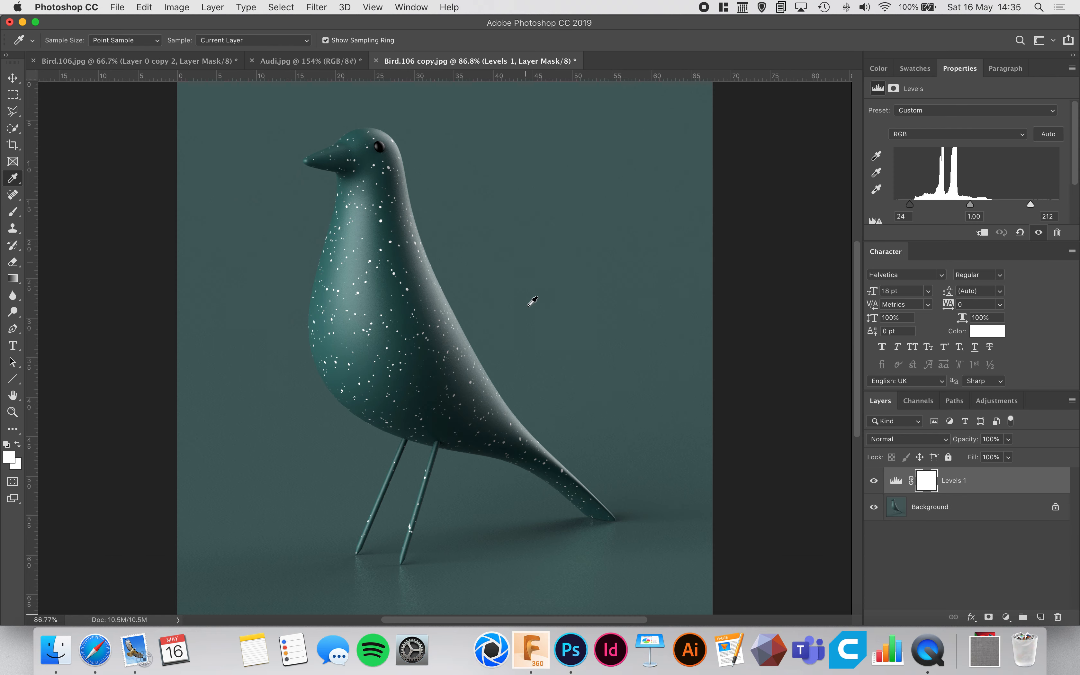
left_click(1007, 618)
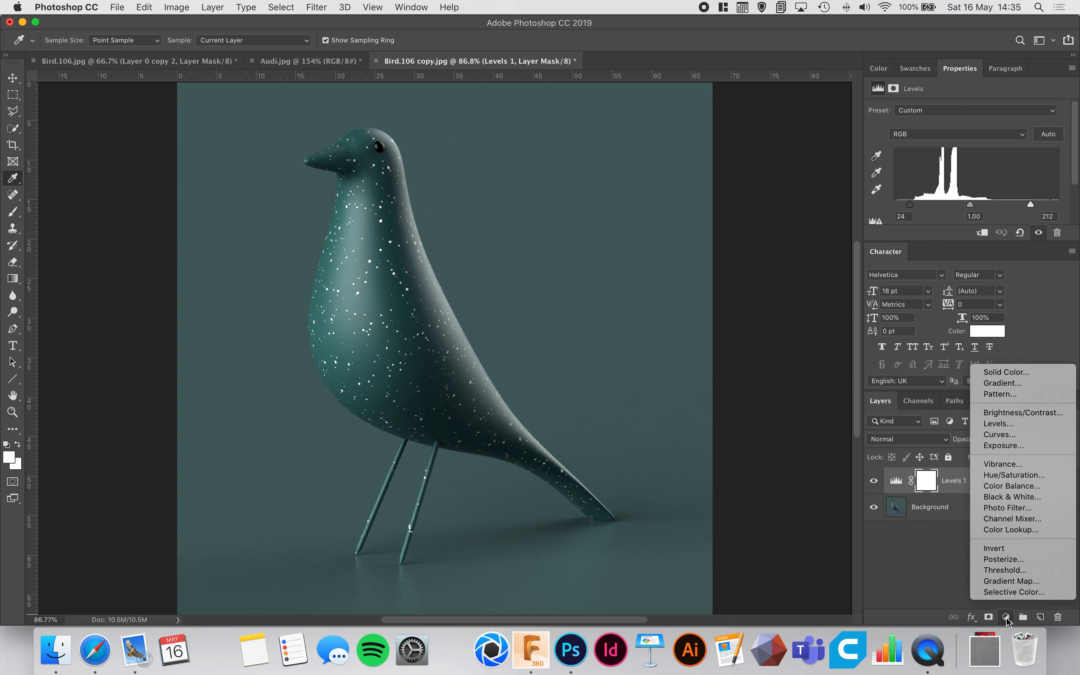
left_click(1014, 476)
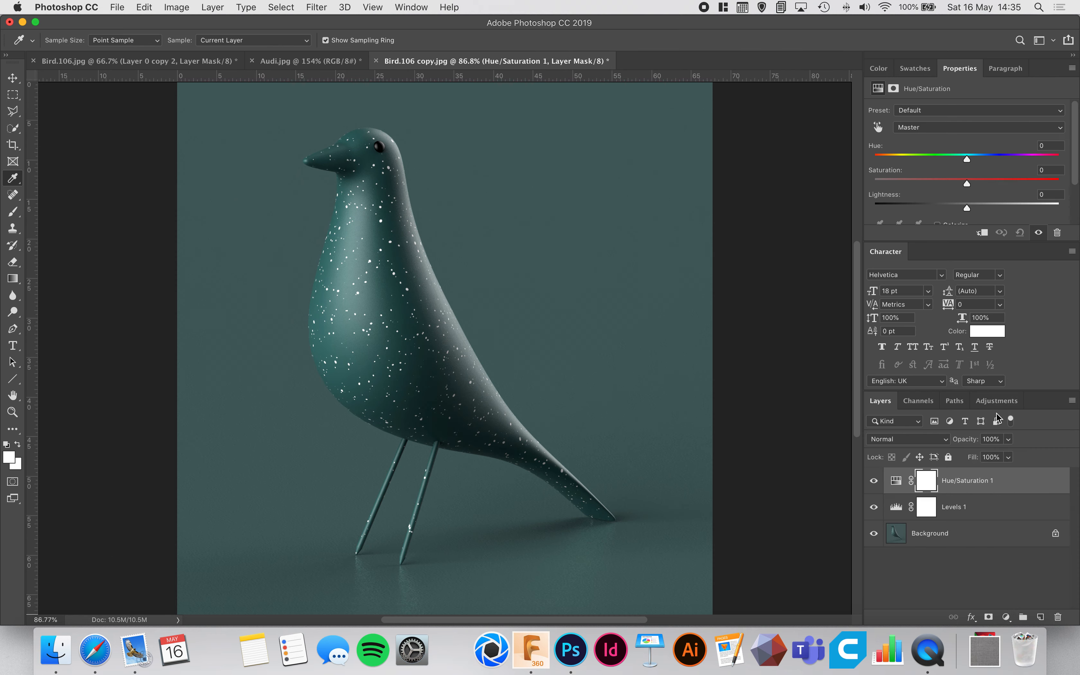
left_click_drag(972, 247, 972, 288)
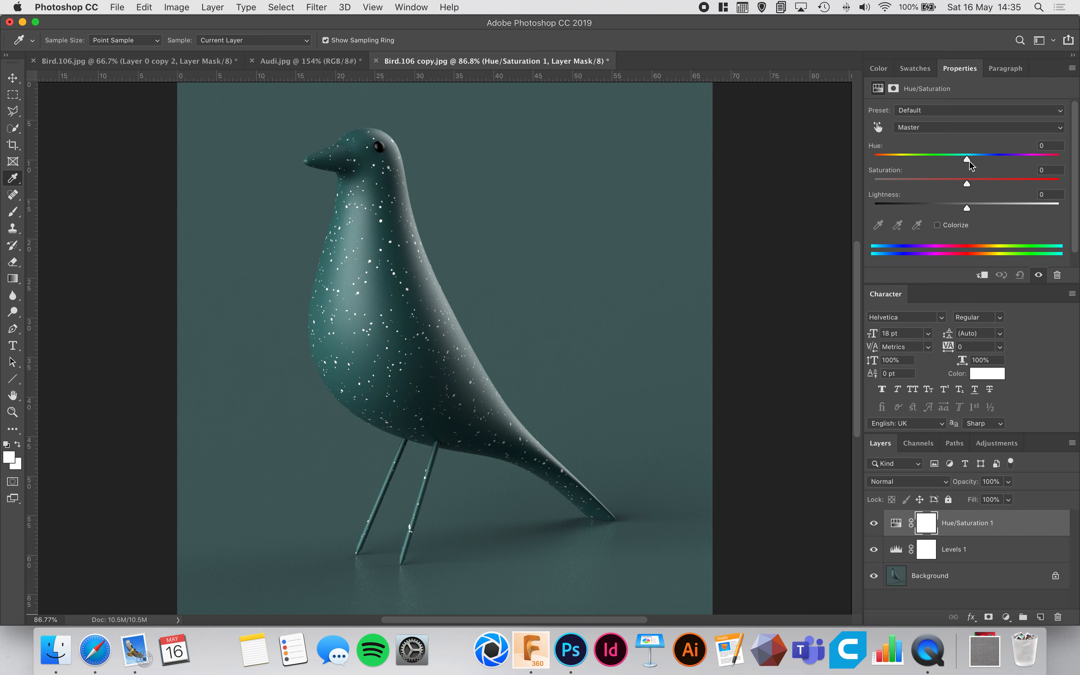
left_click_drag(967, 159, 992, 171)
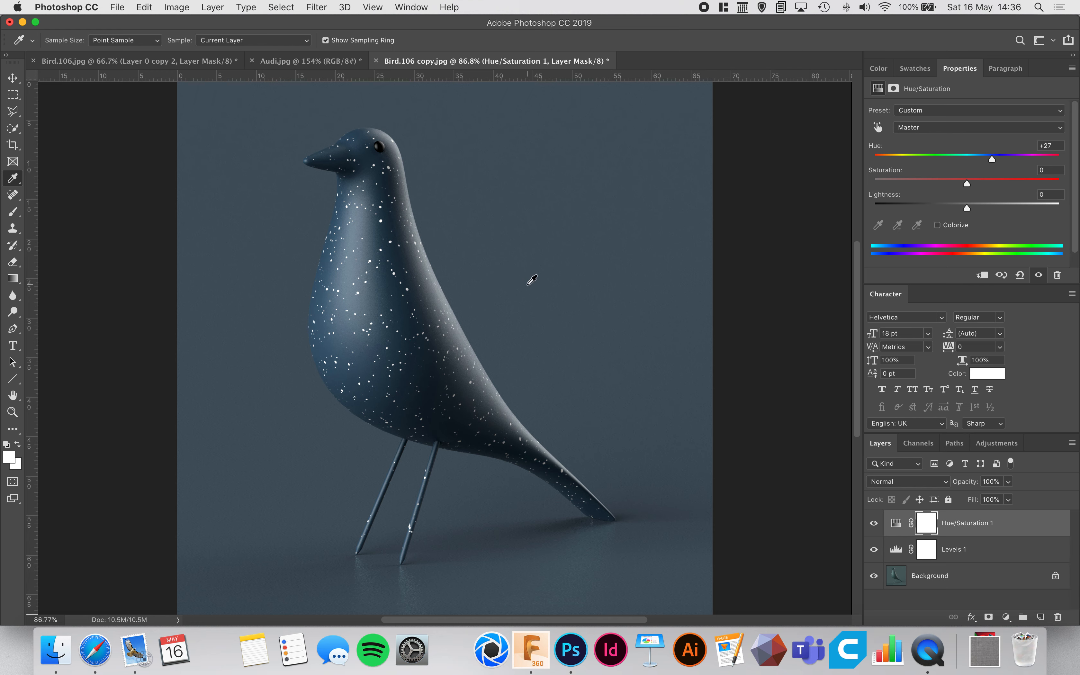
Duplicate the Background layer, deleting and restoring the copy once, and make room to show all layers.
left_click(984, 590)
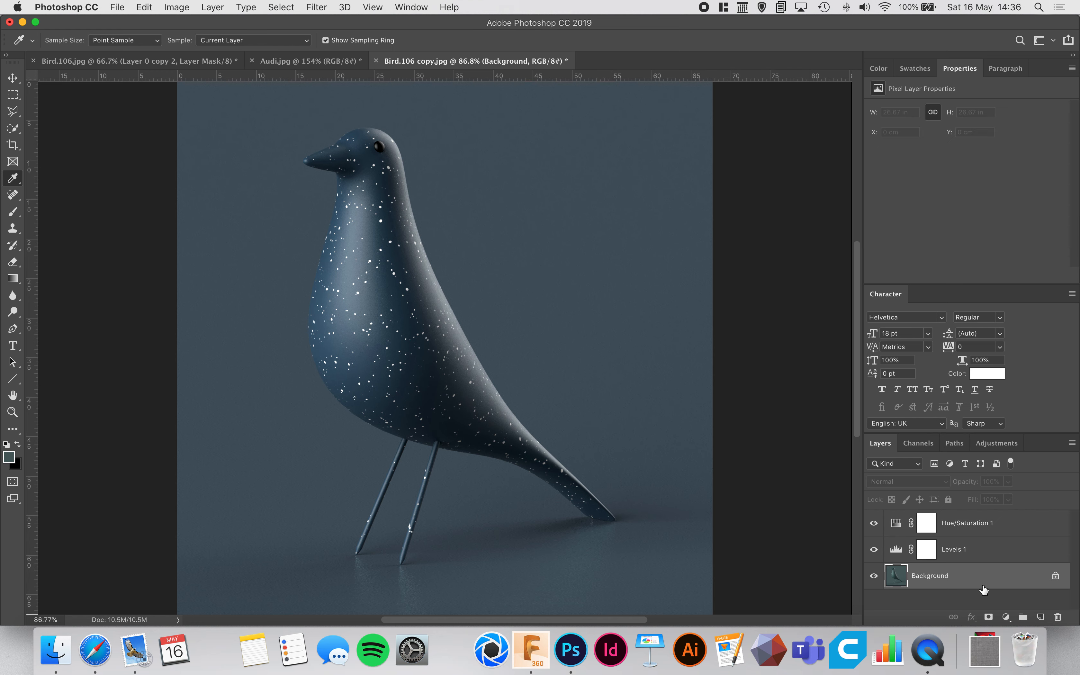
key("super+j")
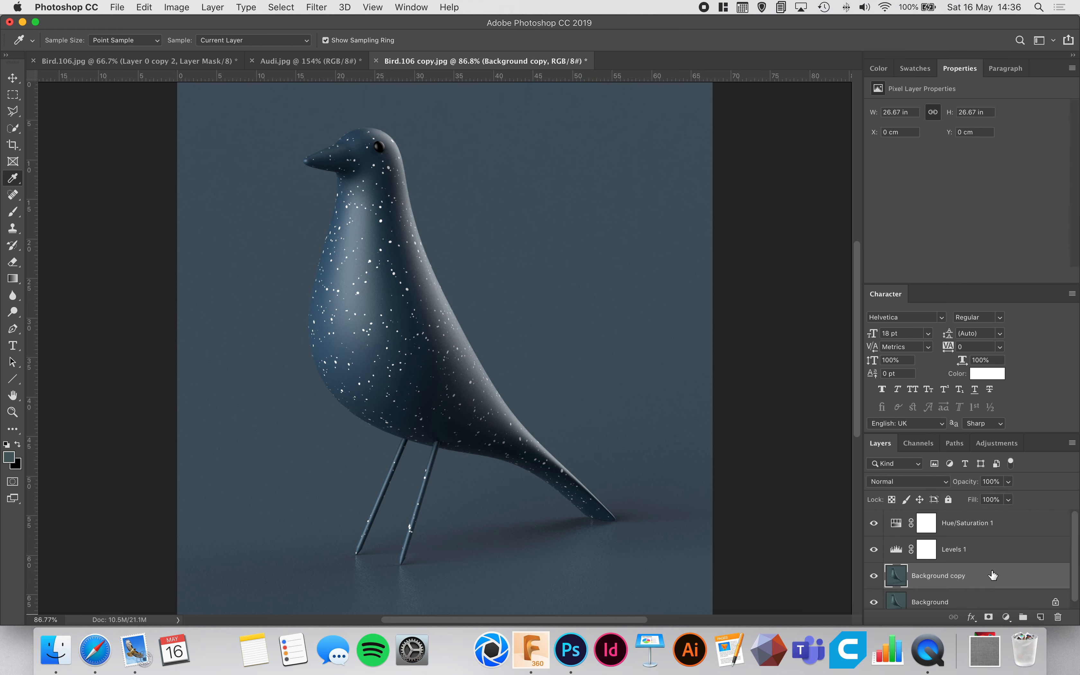
scroll(994, 585, "down", 1)
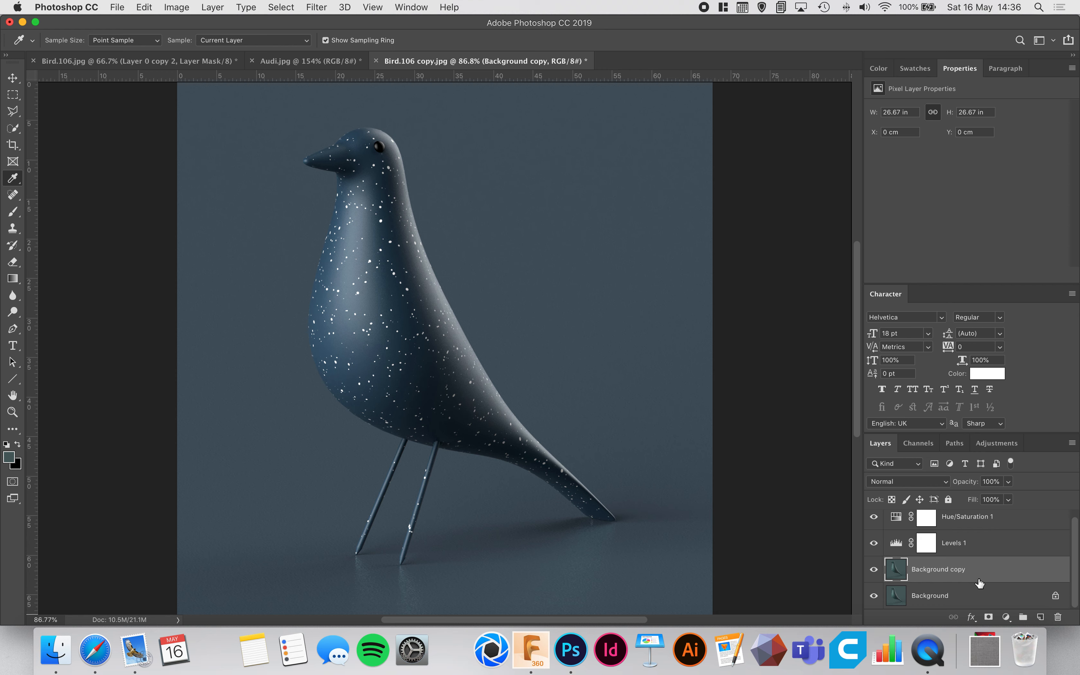
key("BackSpace")
key("super+z")
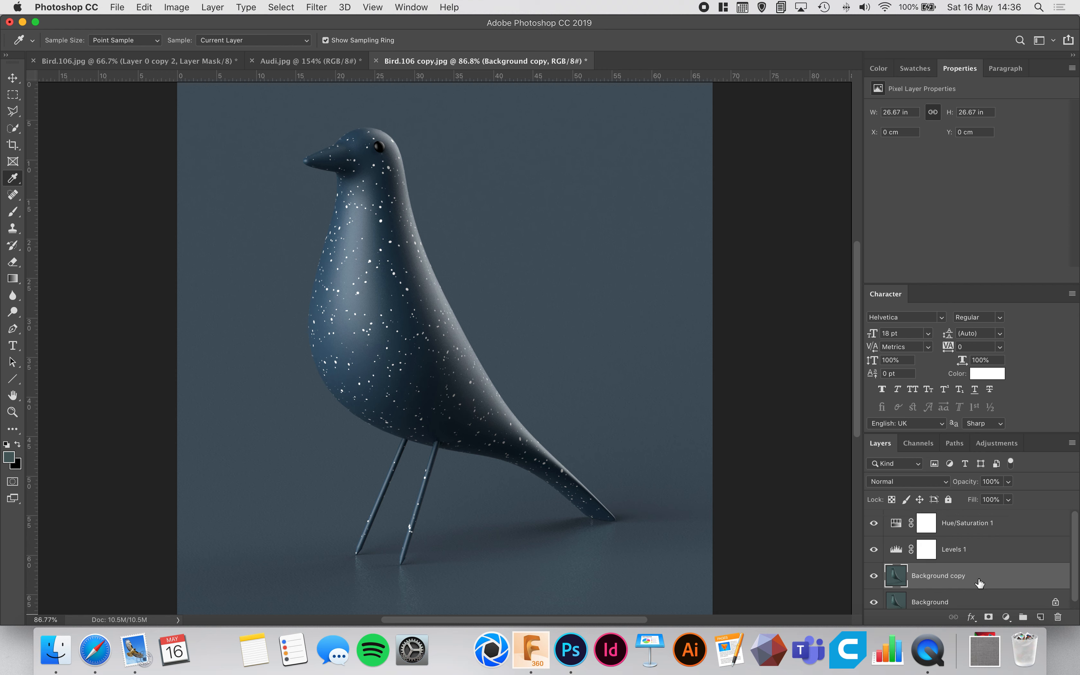
left_click_drag(978, 284, 978, 243)
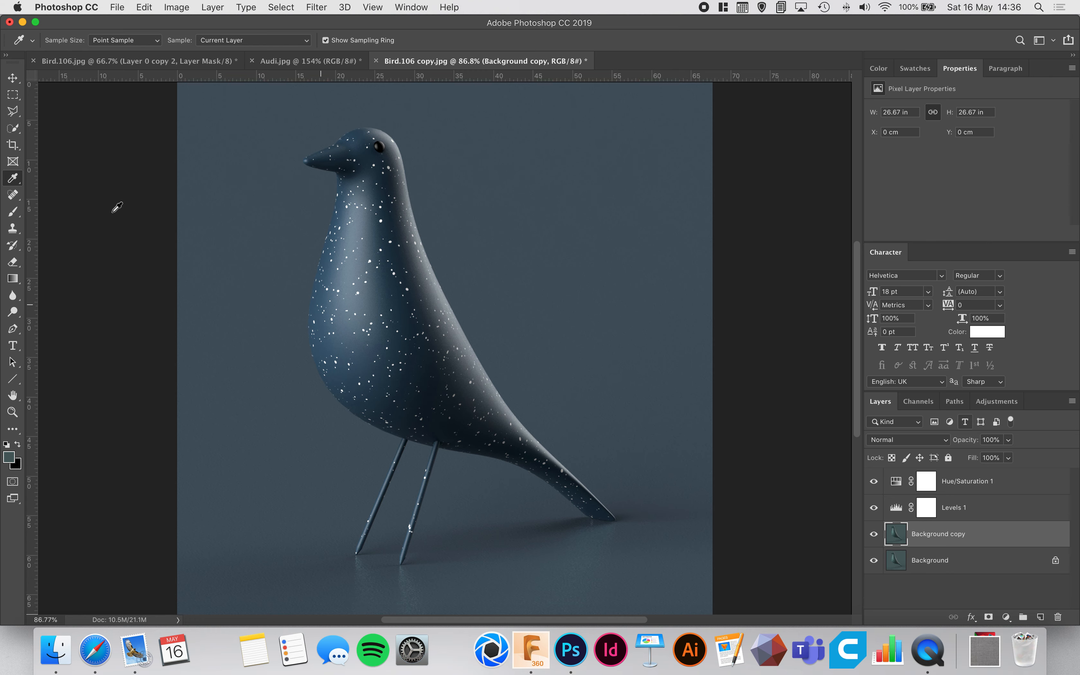
Roughly select the bird's body, head and tail on the Background copy layer with the Quick Selection tool at brush size 60.
left_click(13, 130)
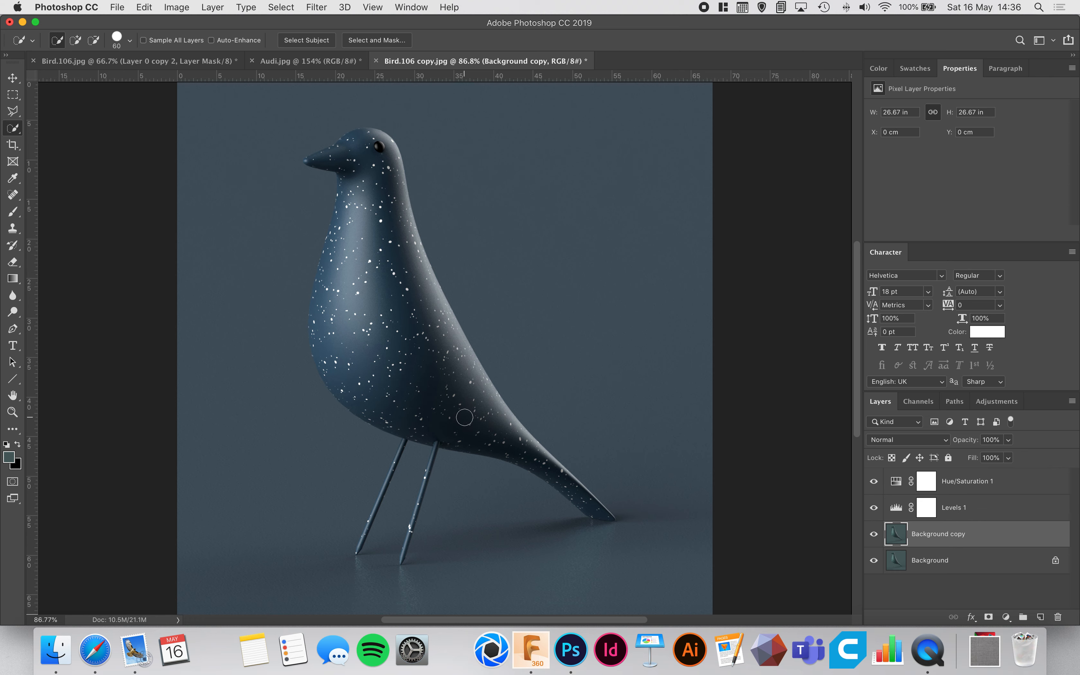
mouse_move(466, 418)
left_mouse_down()
mouse_move(370, 375)
mouse_move(337, 333)
mouse_move(333, 305)
mouse_move(370, 168)
mouse_move(353, 151)
mouse_move(317, 163)
left_mouse_up()
left_click_drag(533, 454, 600, 516)
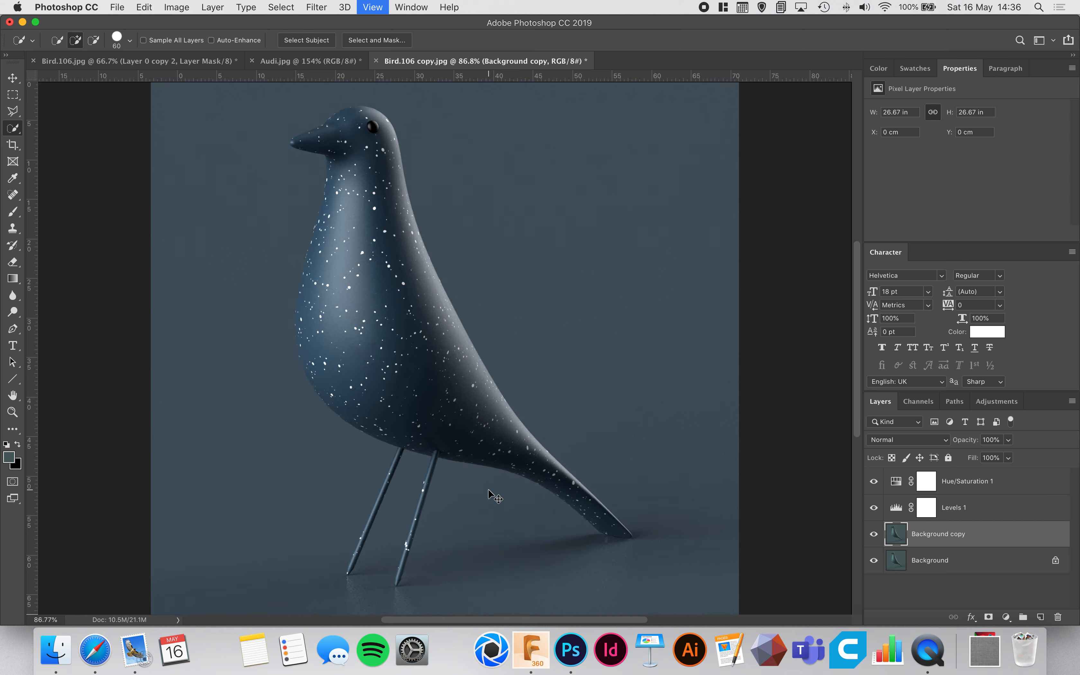
Reduce the selection brush to size 25 and add the missed patches along the belly's front edge to the selection.
key("super+equal")
key("super+equal")
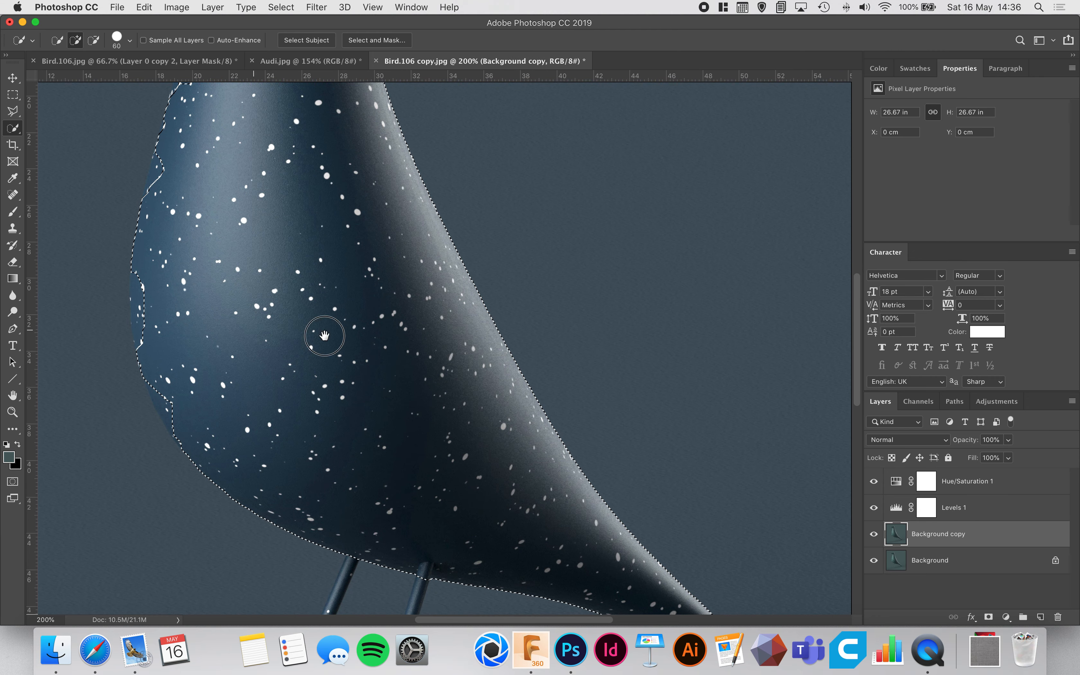
scroll(326, 331, "left", 10)
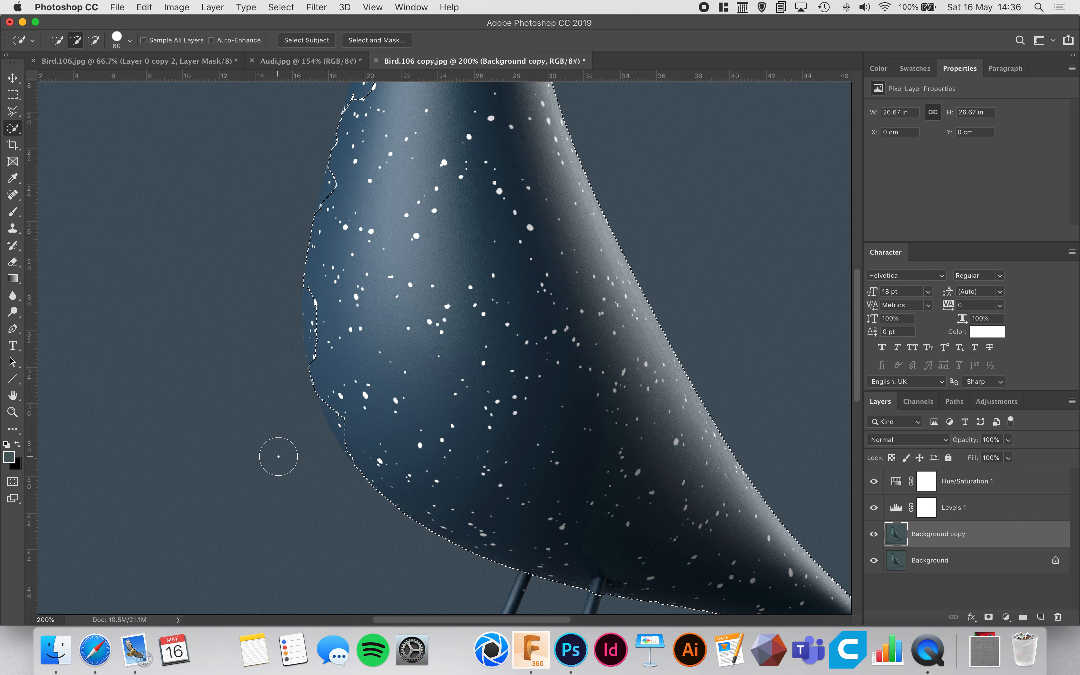
key("super+equal")
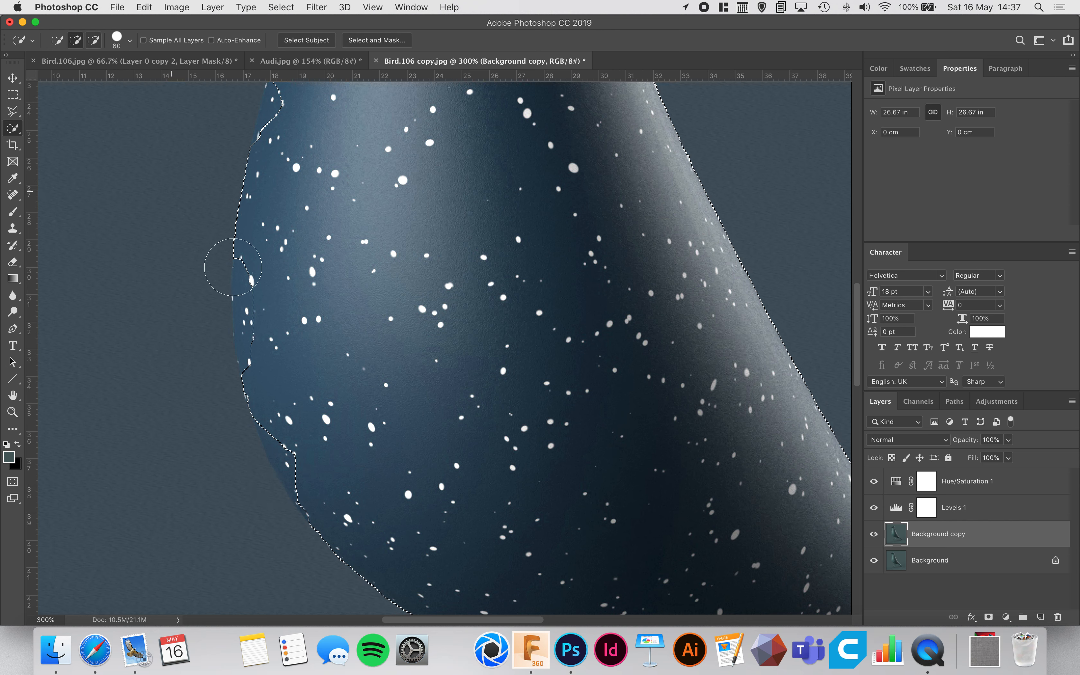
key("bracketleft")
key("bracketleft")
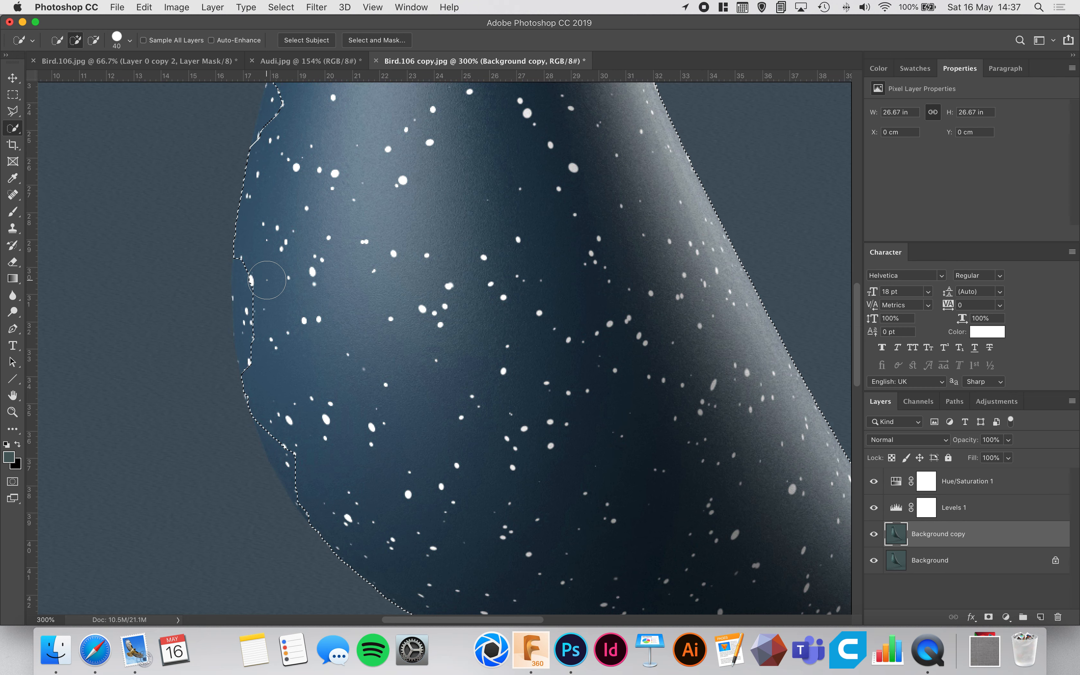
key("bracketleft")
key("bracketleft")
key("bracketleft")
left_click_drag(254, 256, 251, 284)
left_click_drag(258, 353, 251, 362)
left_click_drag(288, 436, 289, 461)
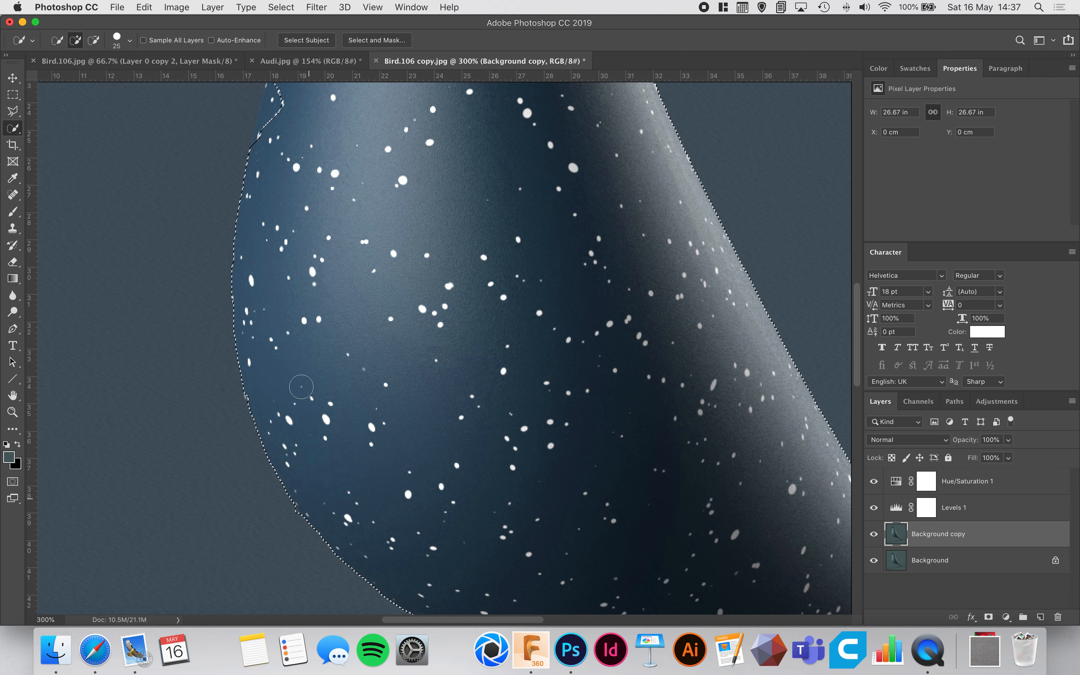
Add the missed areas along the front edge of the bird's upper chest and throat to the selection.
scroll(323, 199, "up", 10)
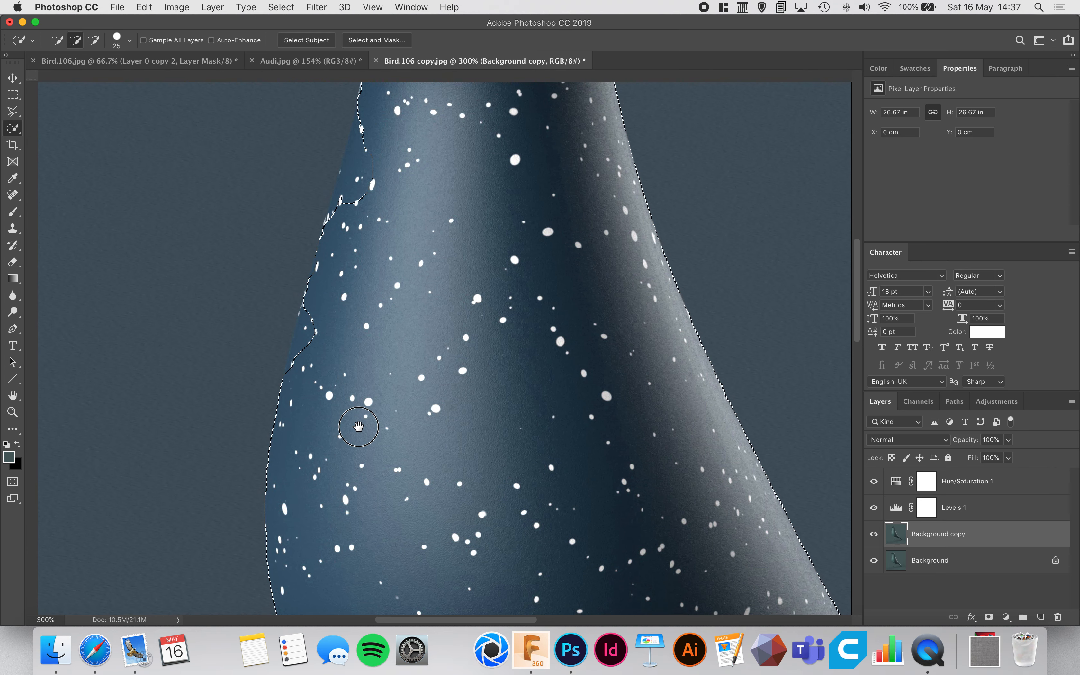
left_click_drag(311, 338, 304, 357)
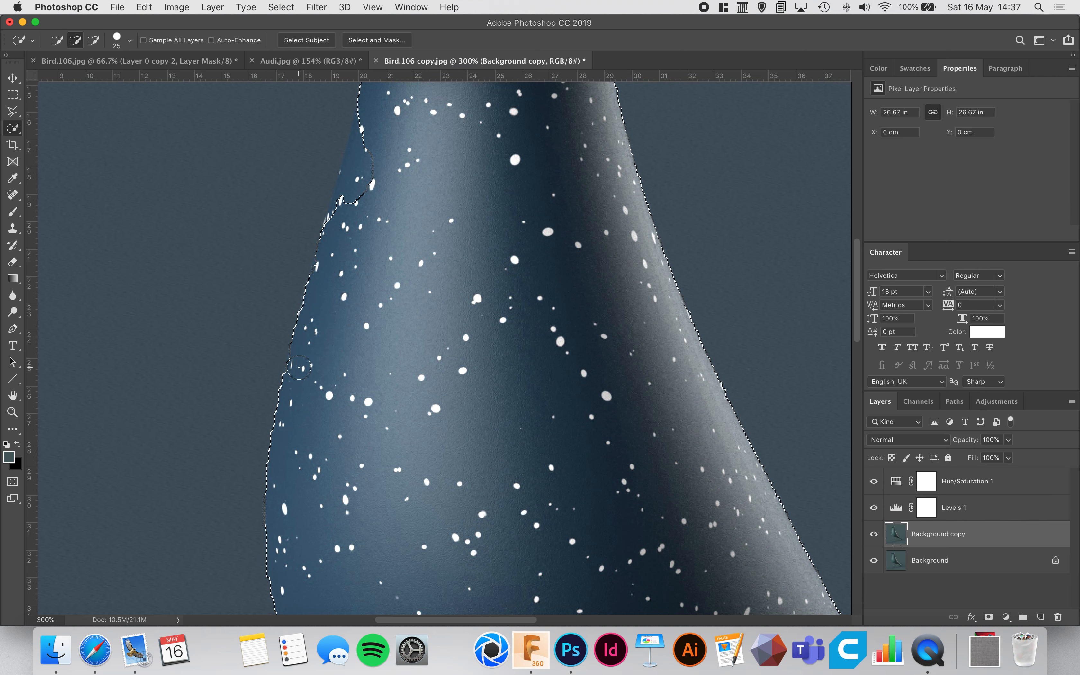
mouse_move(365, 220)
left_mouse_down()
mouse_move(345, 365)
mouse_move(324, 353)
mouse_move(340, 303)
left_mouse_up()
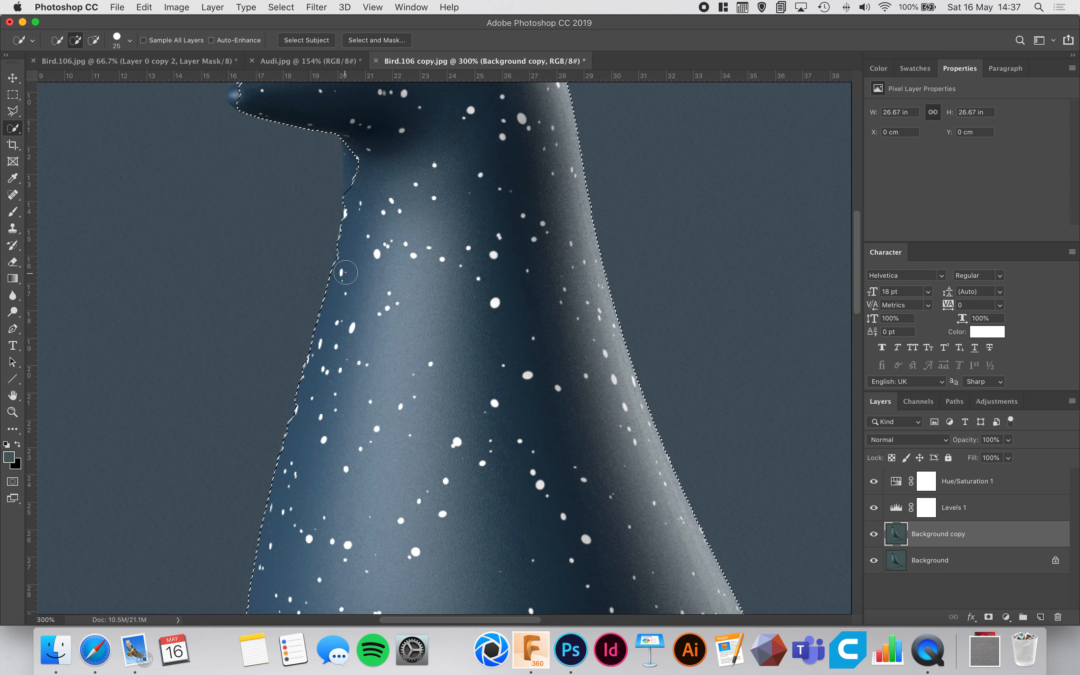
scroll(348, 268, "up", 5)
left_click(352, 266)
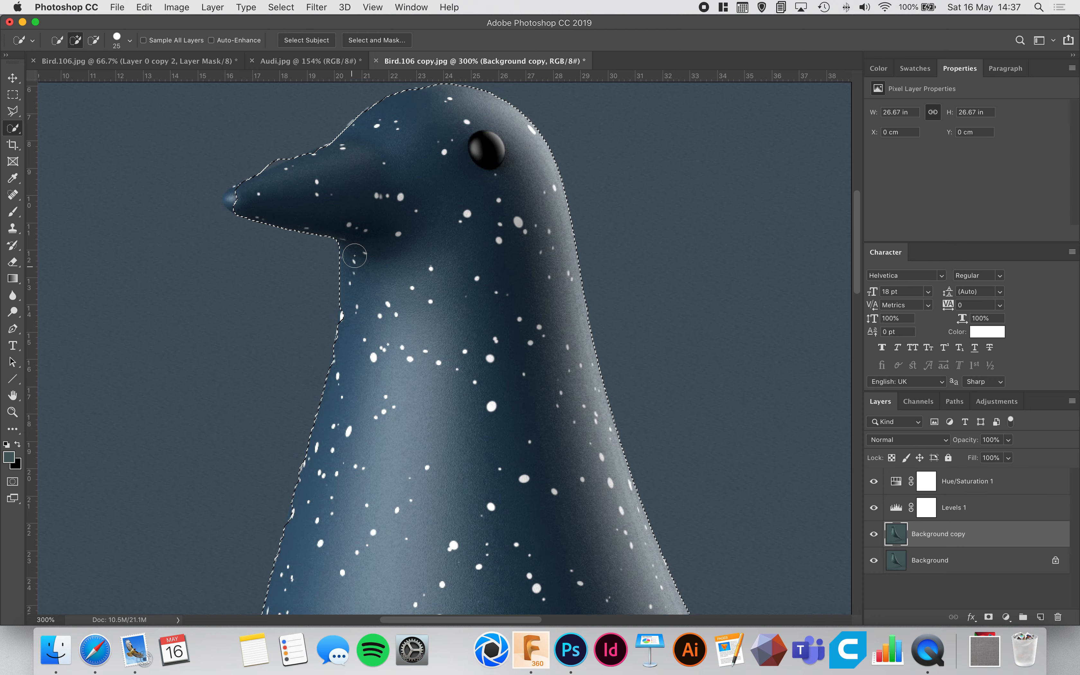
Add the beak tip to the selection and subtract the sliver of background above the beak.
left_click(237, 199)
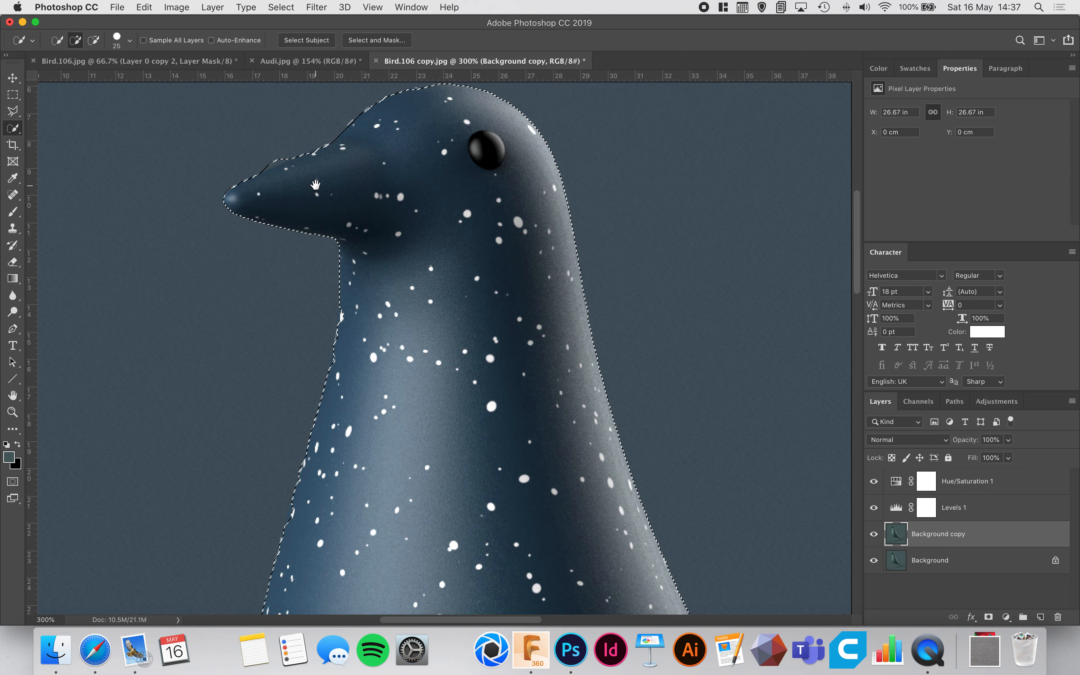
scroll(323, 271, "up", 4)
left_click(323, 249)
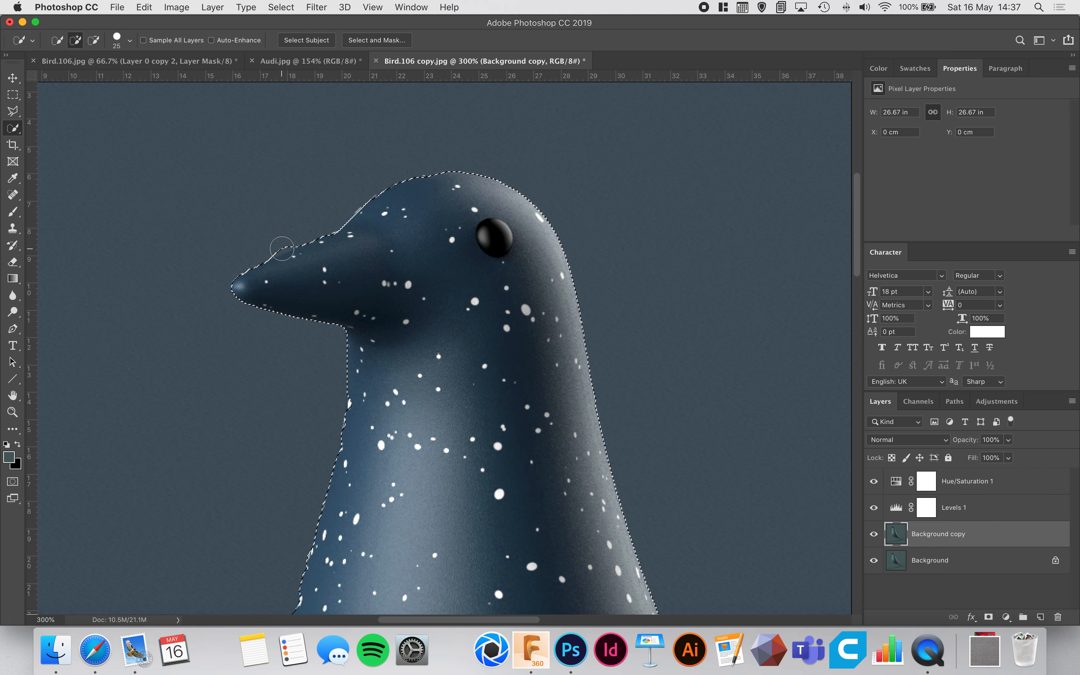
key("super+equal")
key("super+equal")
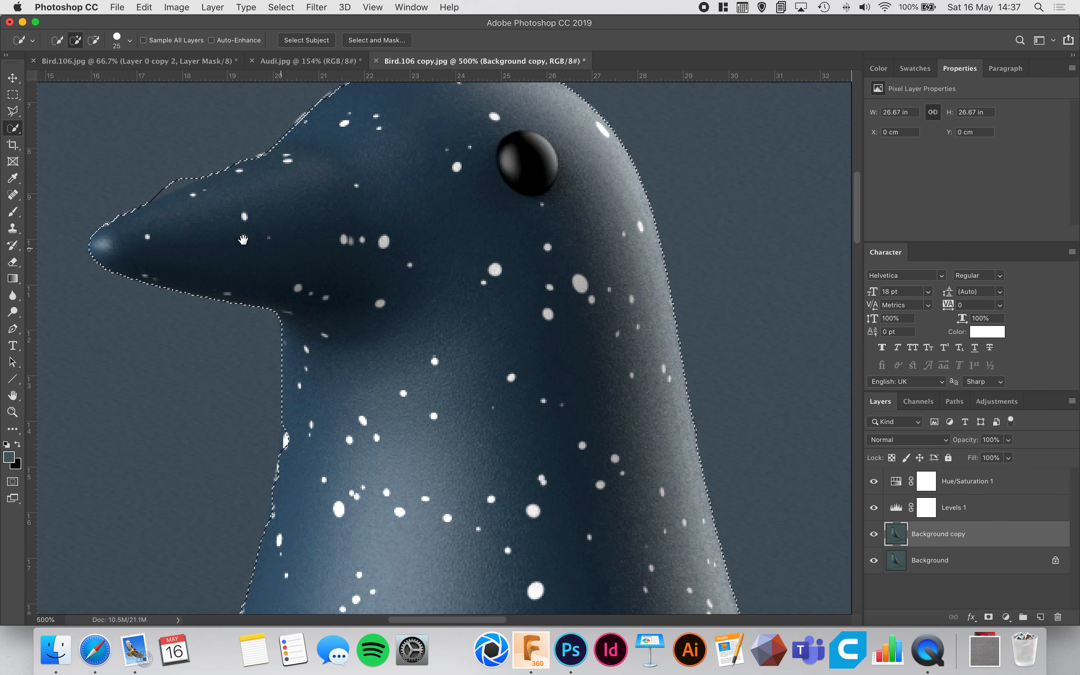
scroll(424, 301, "left", 5)
scroll(424, 302, "up", 2)
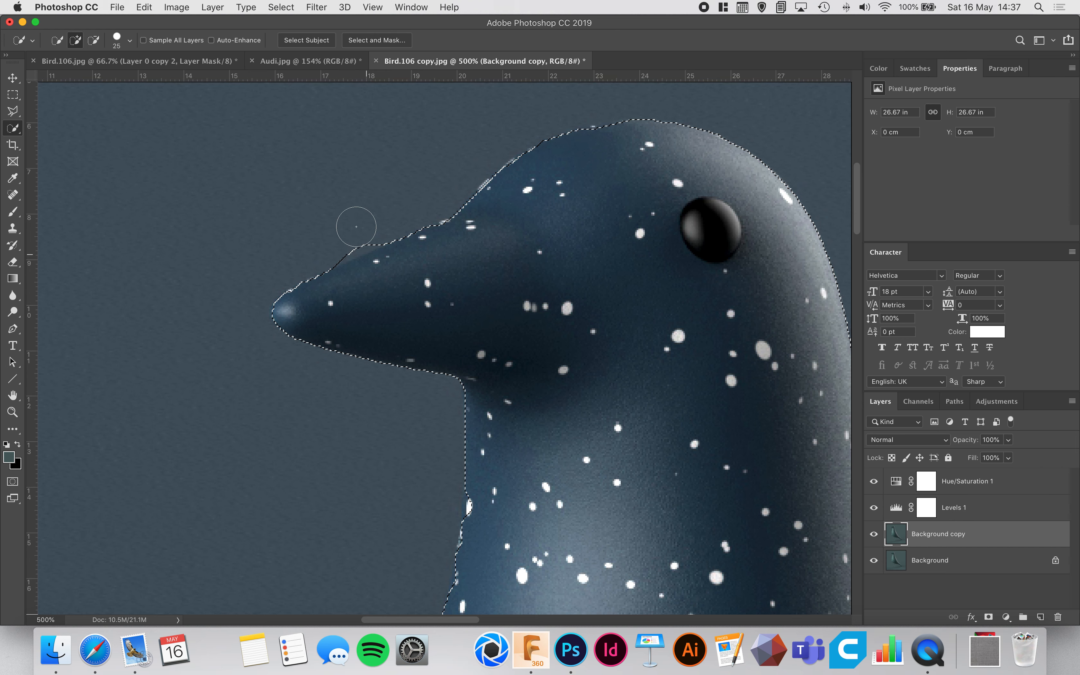
left_click(94, 40)
left_click(352, 233)
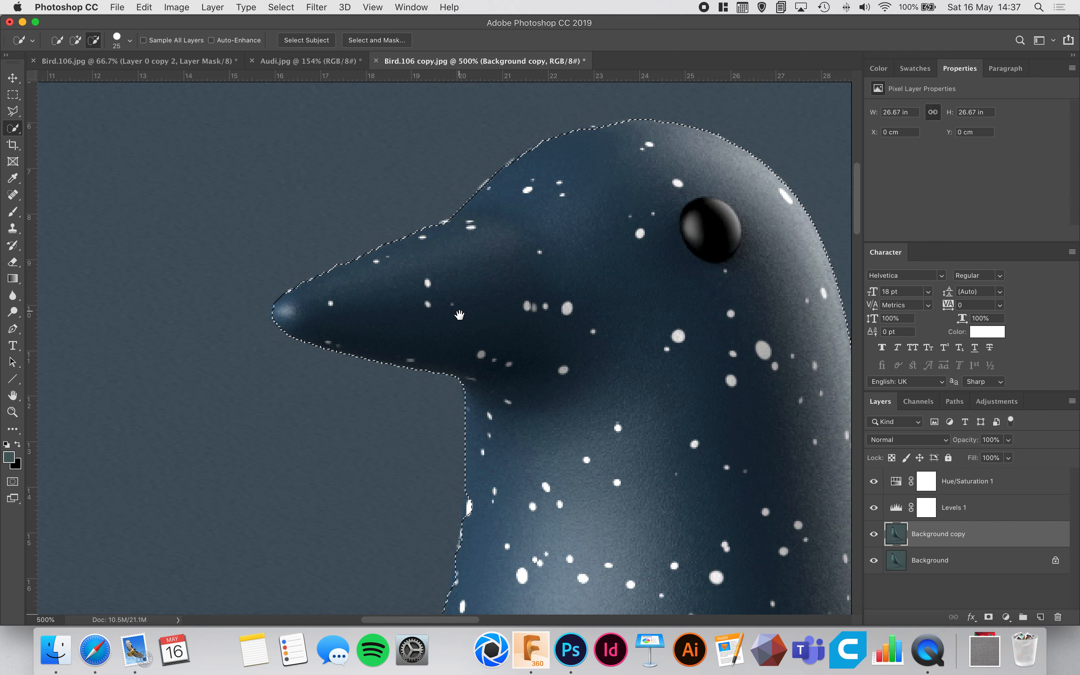
Add the missed highlight along the tail's upper edge to the selection.
scroll(436, 265, "down", 15)
scroll(424, 245, "down", 3)
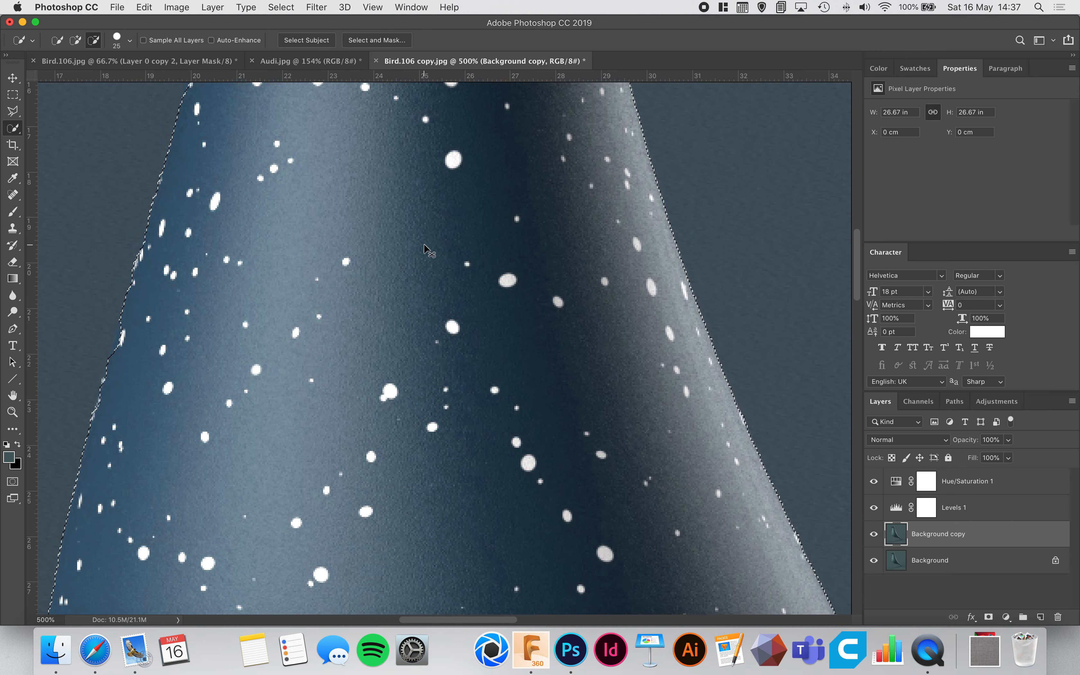
key("super+0")
key("super+plus")
key("super+plus")
key("super+plus")
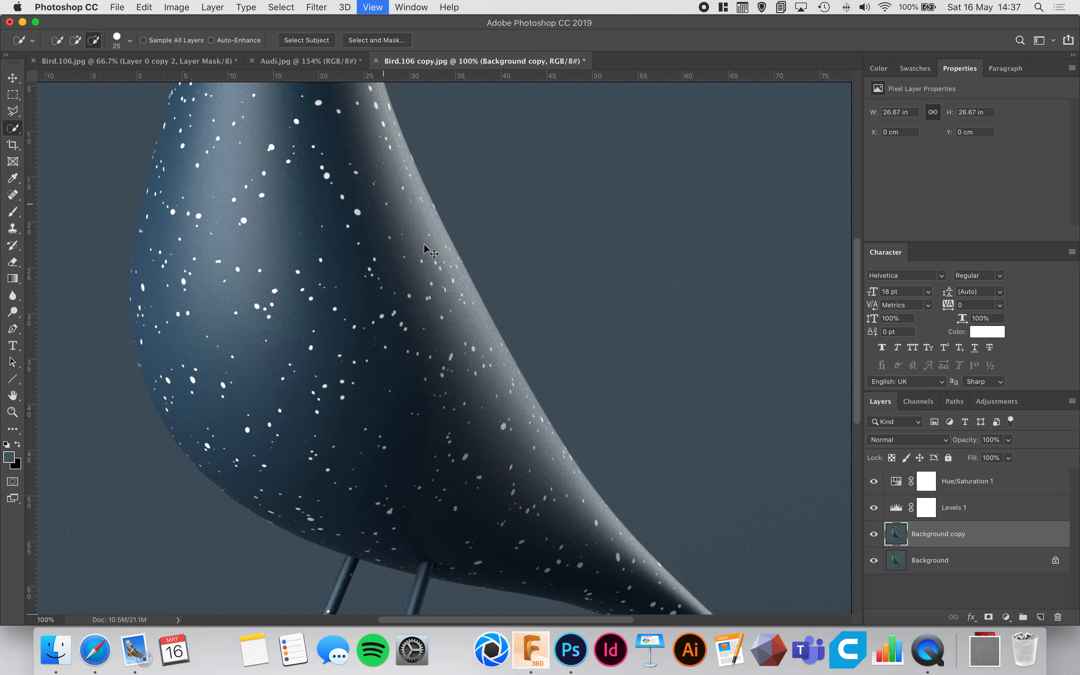
mouse_move(625, 536)
left_mouse_down()
mouse_move(478, 404)
mouse_move(447, 340)
mouse_move(641, 495)
left_mouse_up()
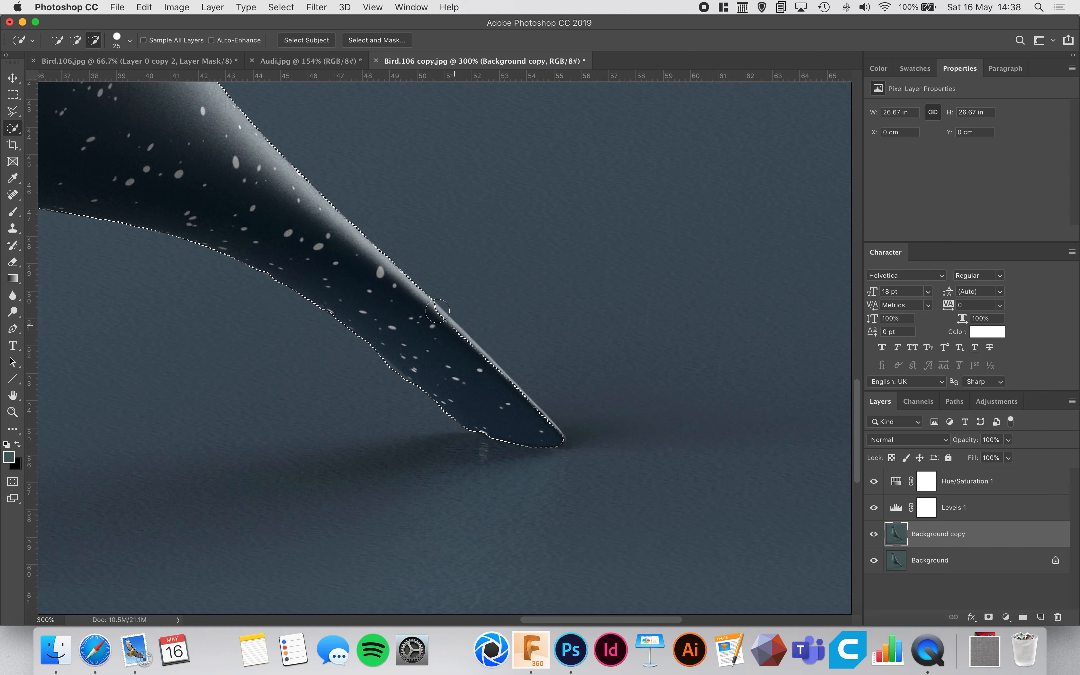
left_click(75, 40)
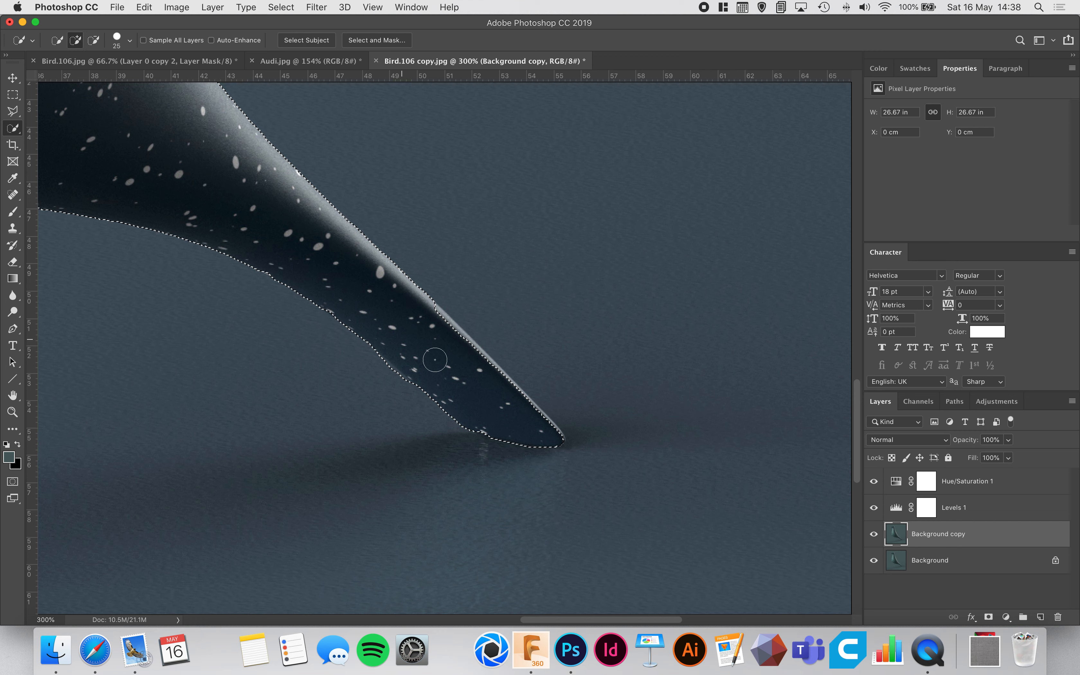
left_click_drag(438, 325, 458, 338)
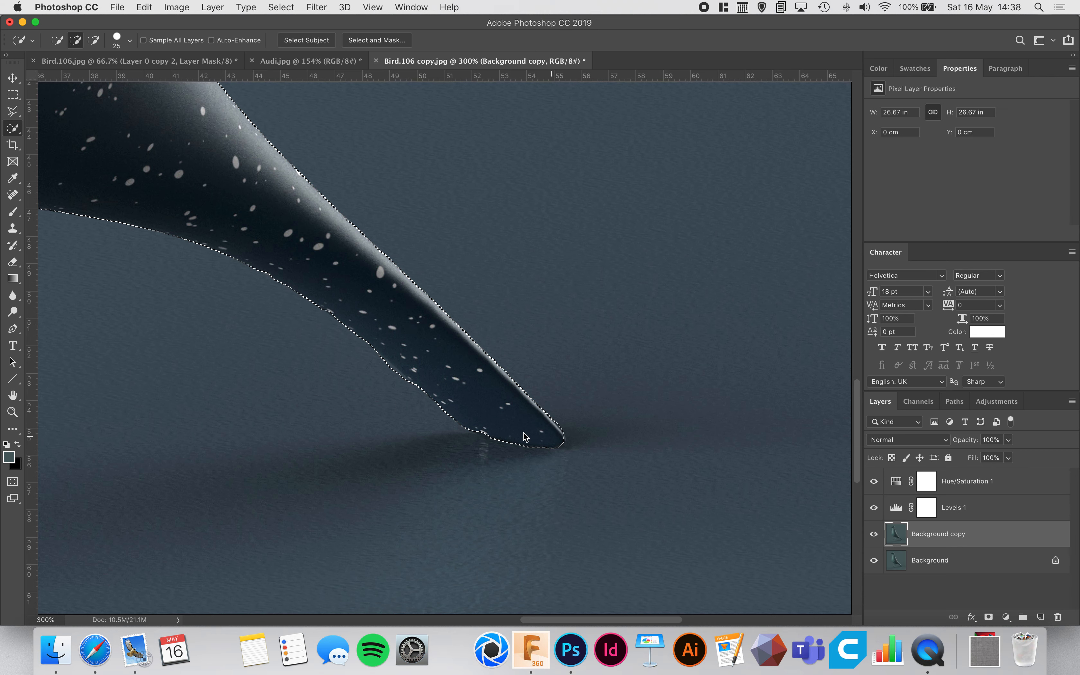
key("super+0")
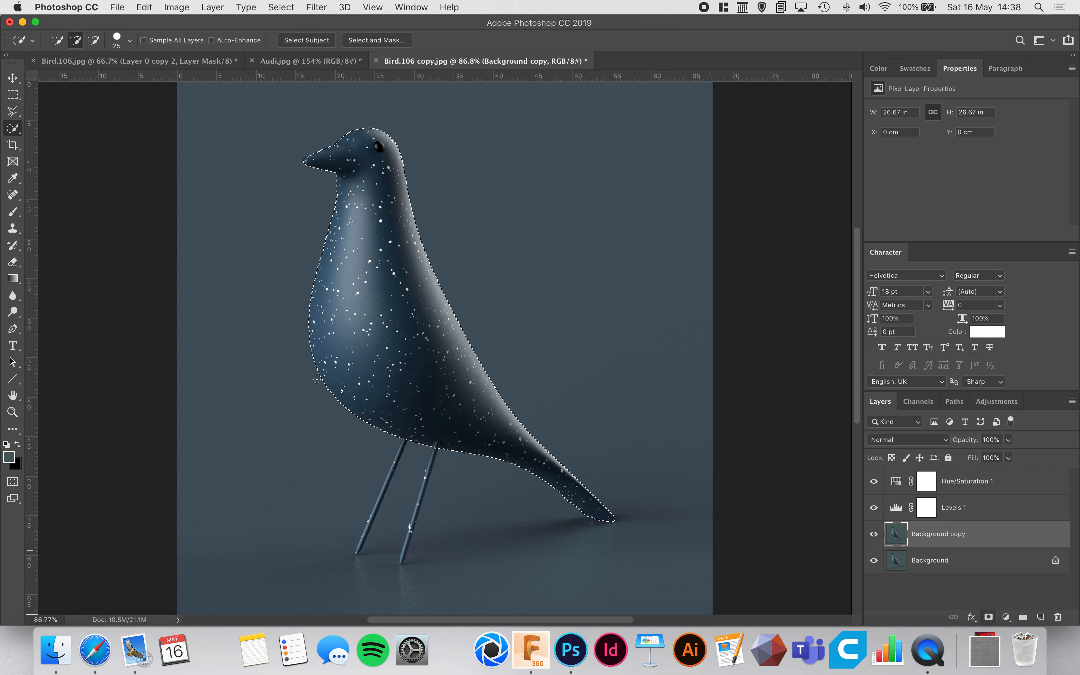
Mask the Background copy layer to the bird selection and check the cutout by hiding and reshowing the Background layer.
left_click(989, 617)
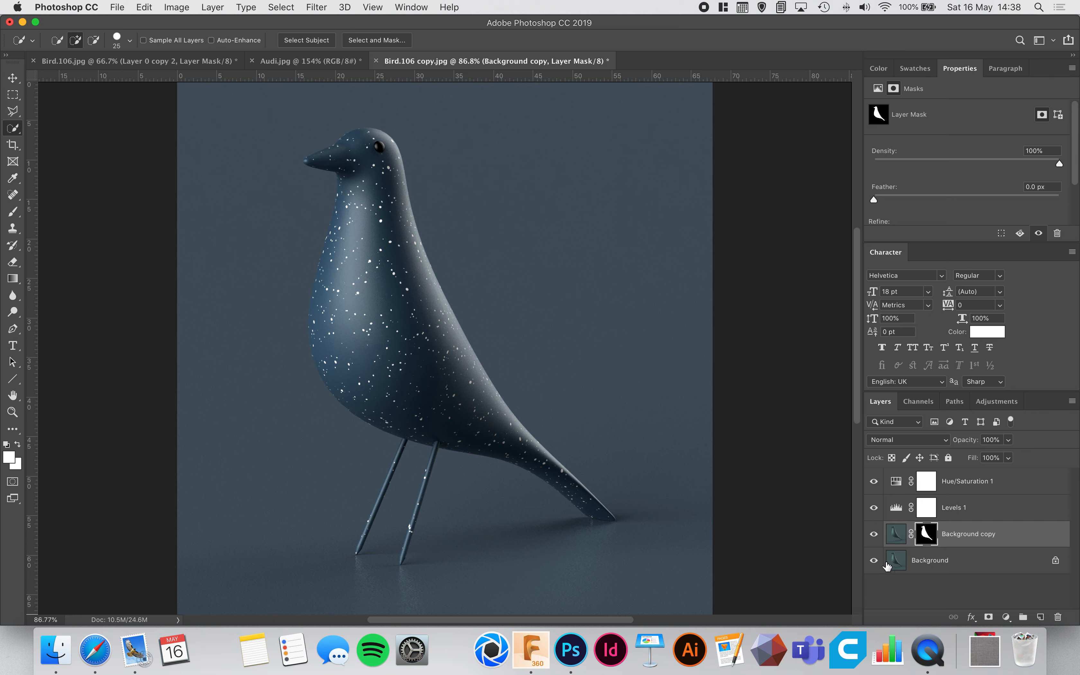
left_click(936, 567)
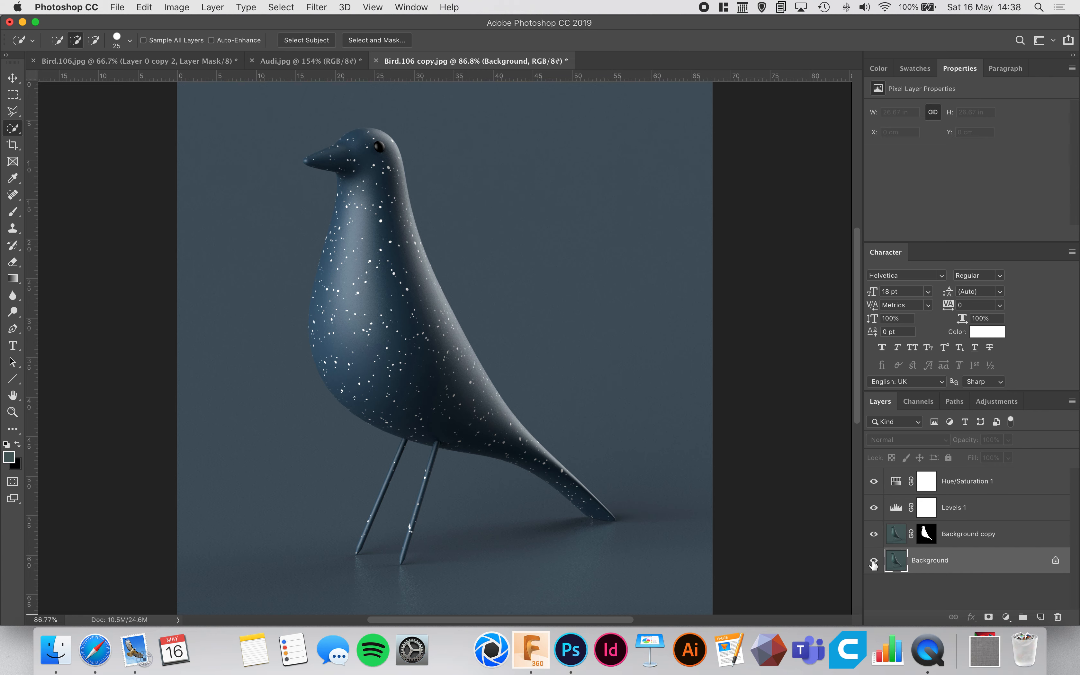
left_click(875, 561)
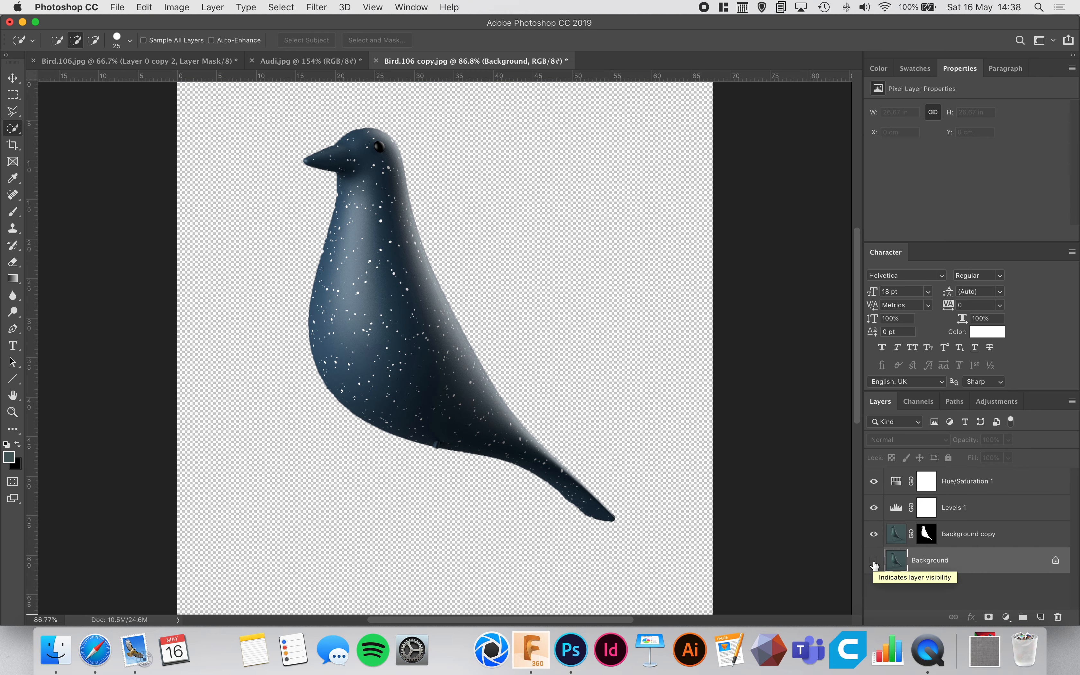
left_click(874, 563)
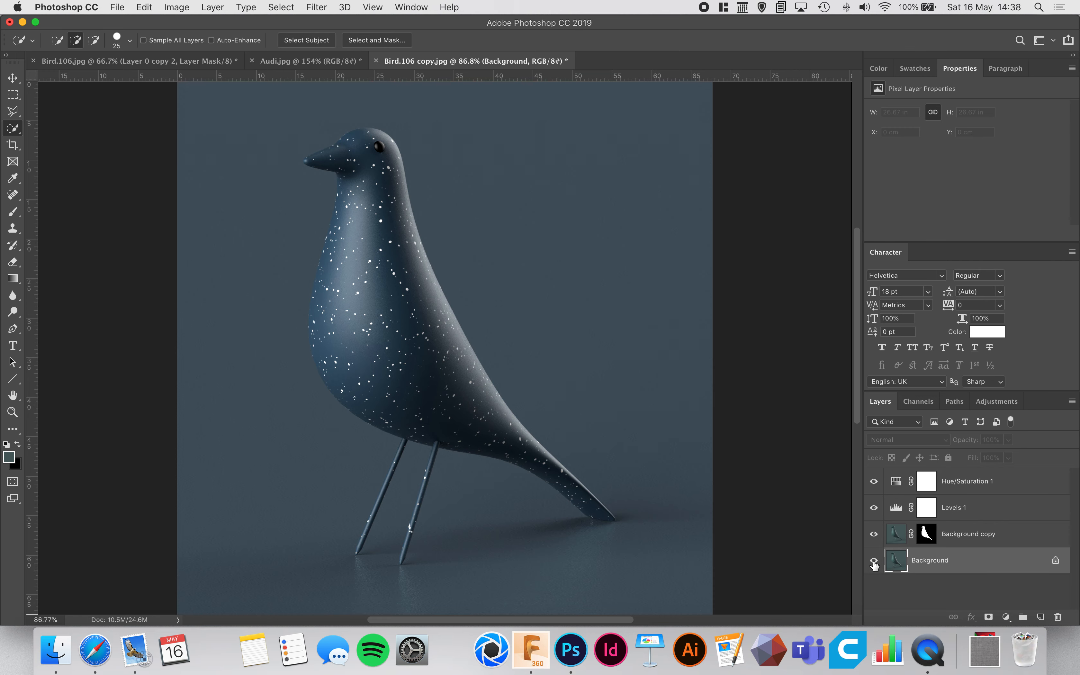
Add a Hue/Saturation adjustment layer directly above the Background copy layer.
left_click(966, 541)
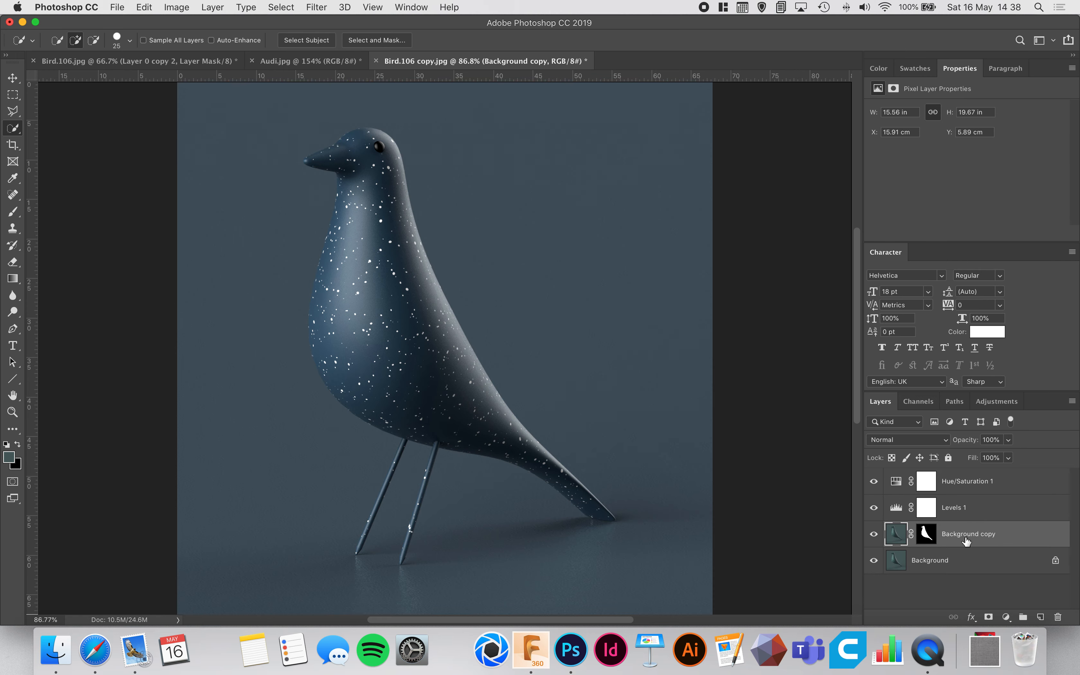
left_click(1006, 617)
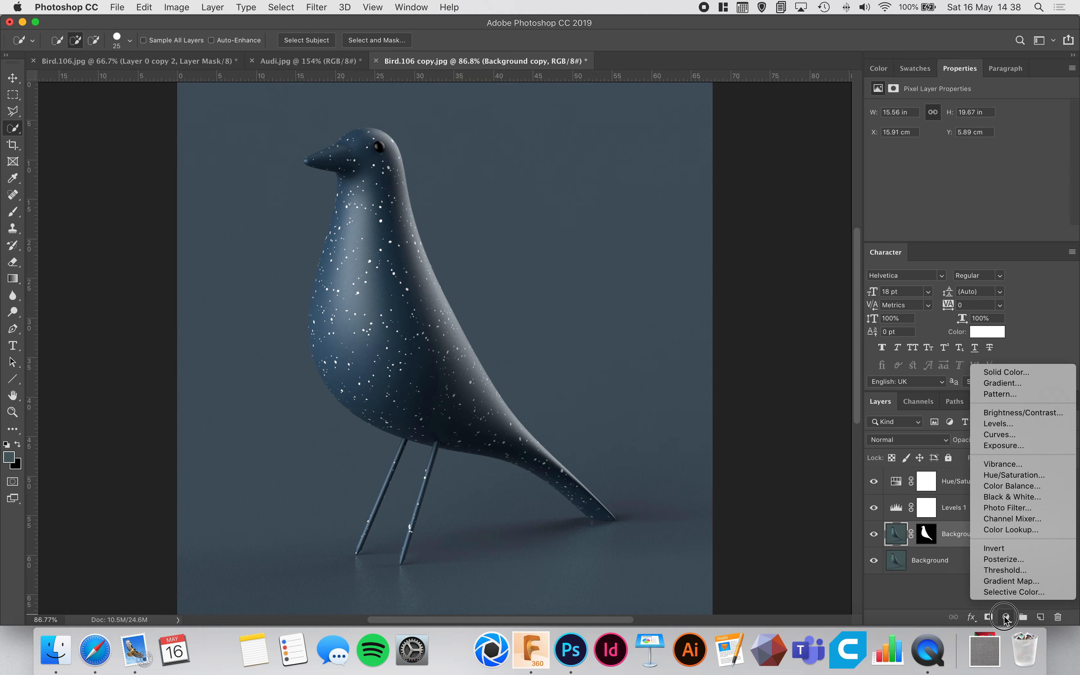
left_click(1024, 476)
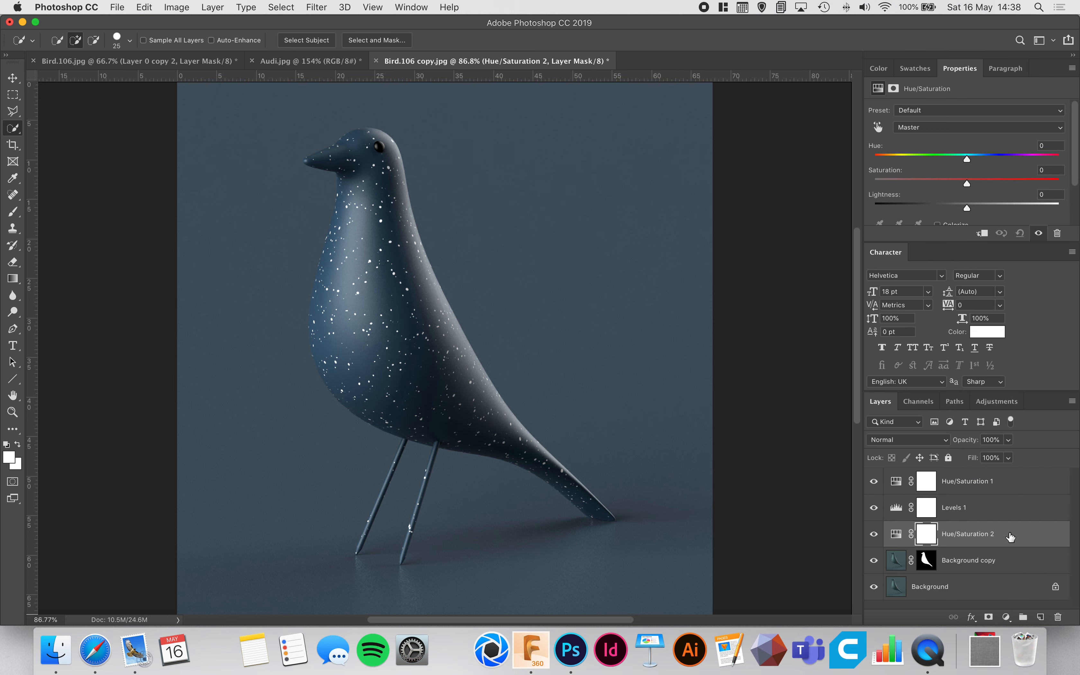
Clip the Hue/Saturation 2 layer to the Background copy layer and release the clipping mask again.
right_click(1025, 539)
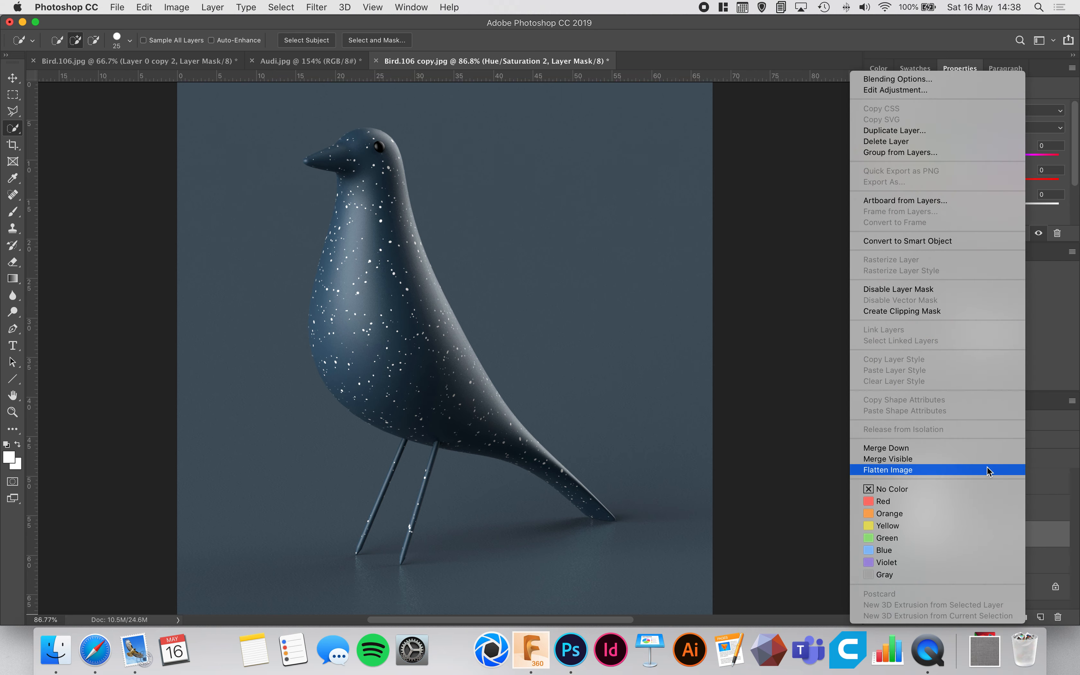
left_click(906, 312)
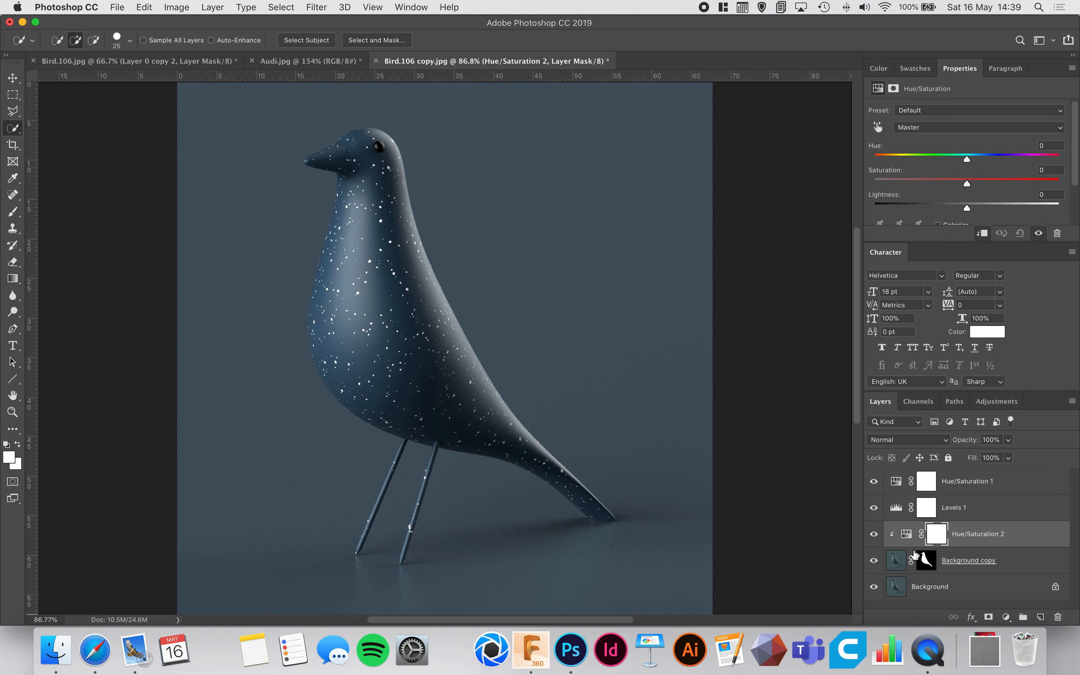
right_click(978, 548)
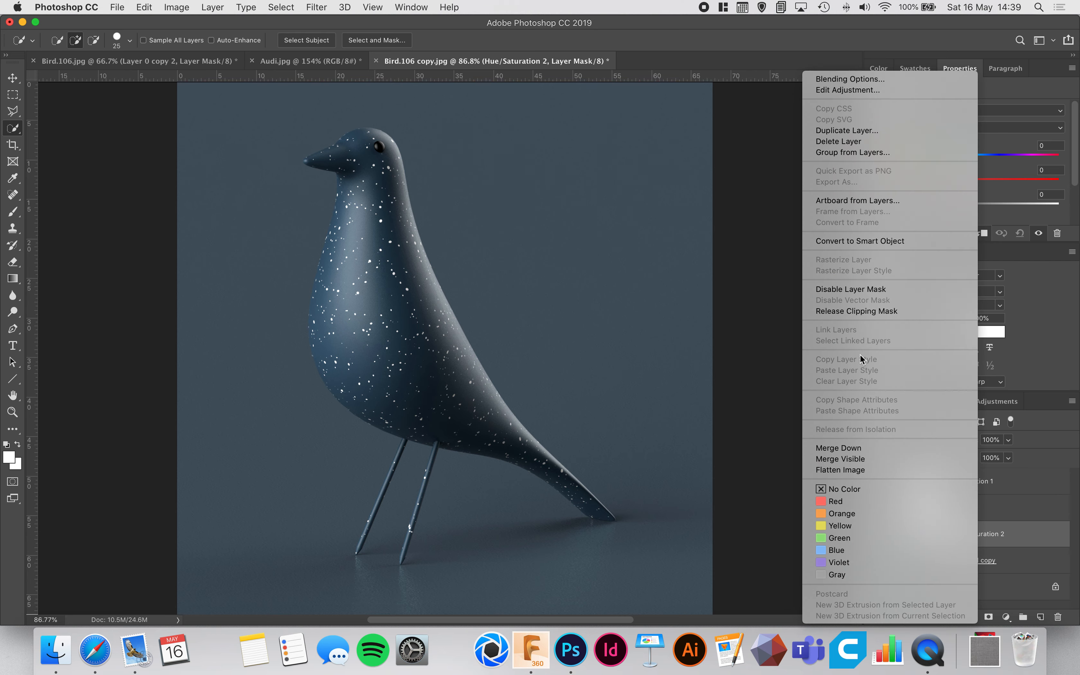
left_click(872, 315)
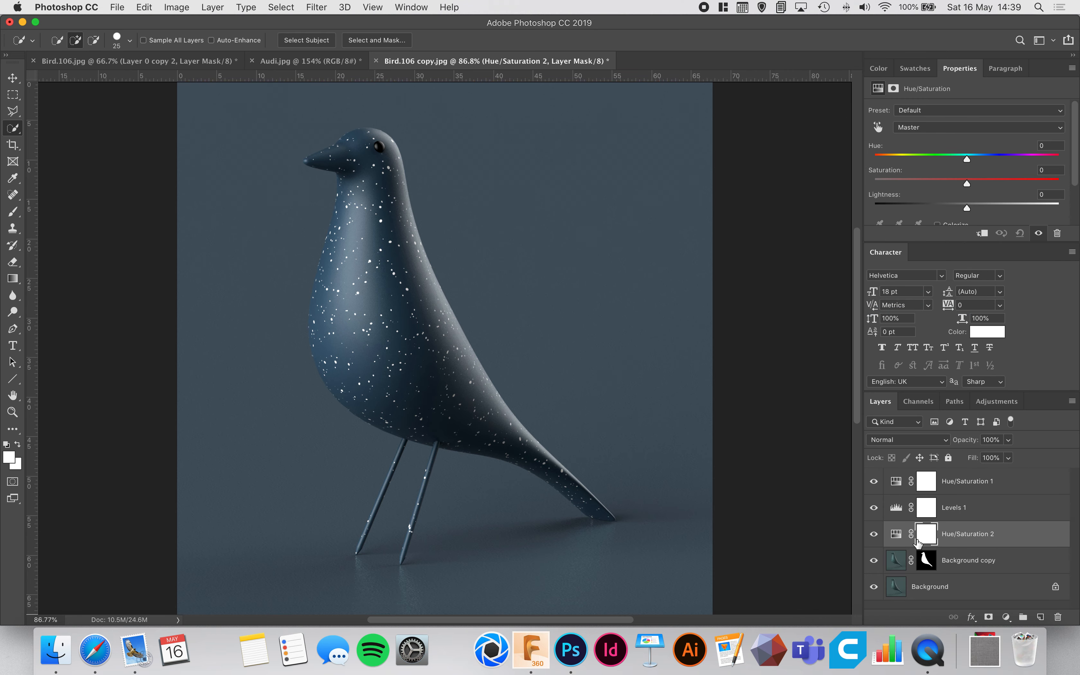
Set the Hue/Saturation 2 hue to -37, clip the adjustment to the Background copy layer, and toggle its visibility to compare.
left_click(896, 533)
left_click_drag(967, 165, 933, 163)
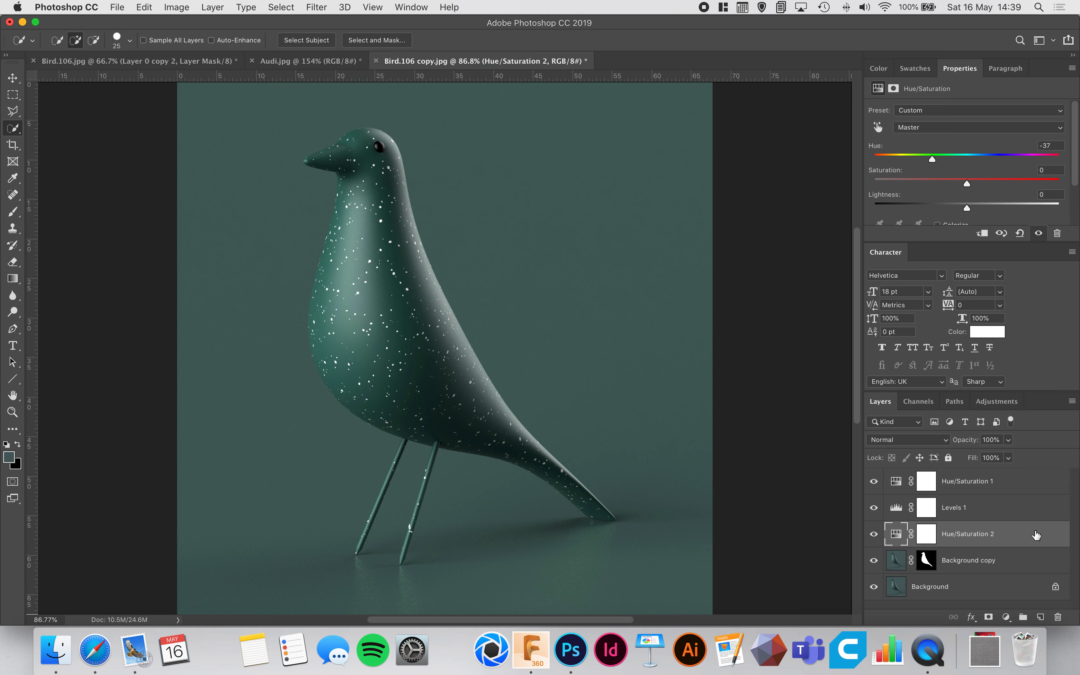
right_click(1022, 539)
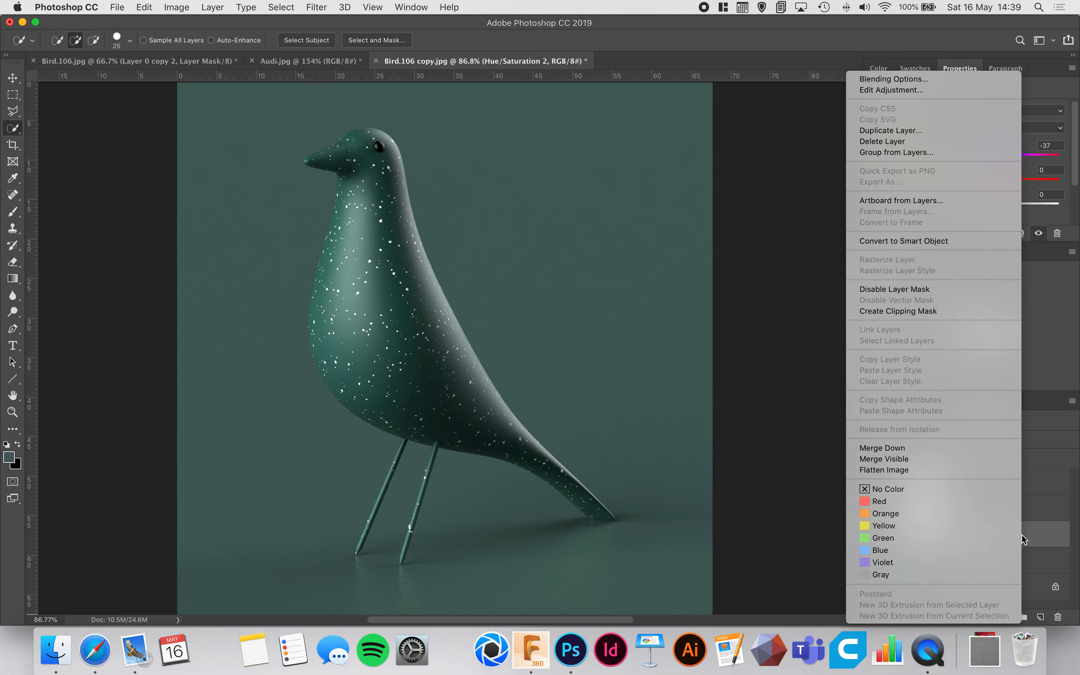
left_click(938, 308)
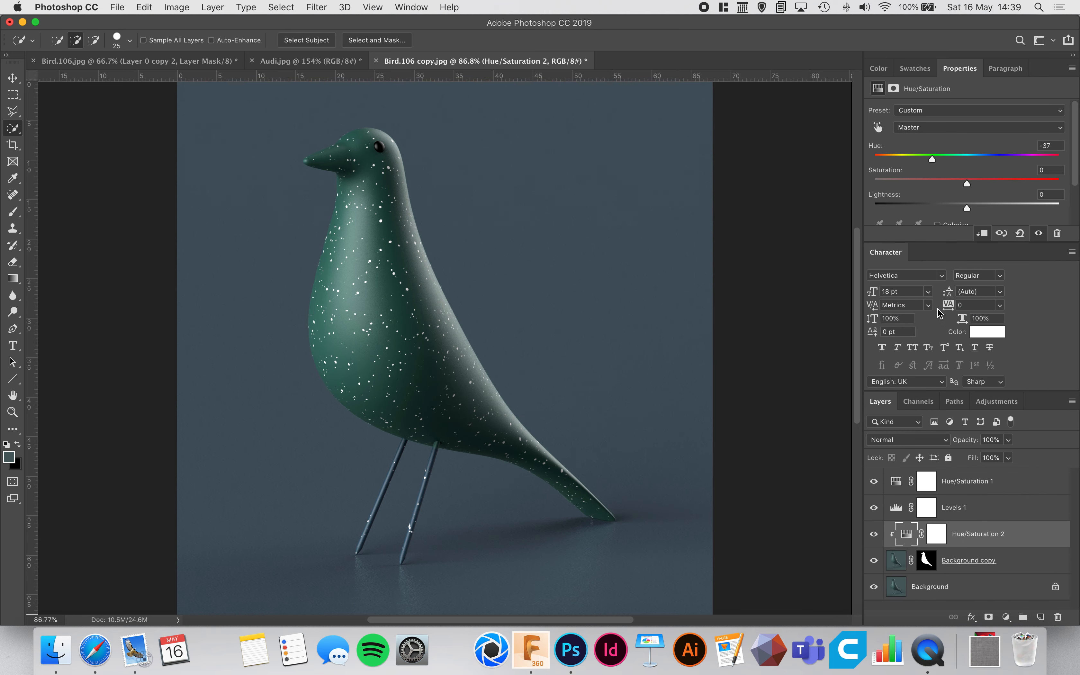
left_click(874, 535)
left_click(874, 535)
Paint black with a size 9 brush on the Background copy layer's mask over the green patch where the right-hand leg meets the body.
key("super+equal")
key("super+equal")
key("super+equal")
key("super+equal")
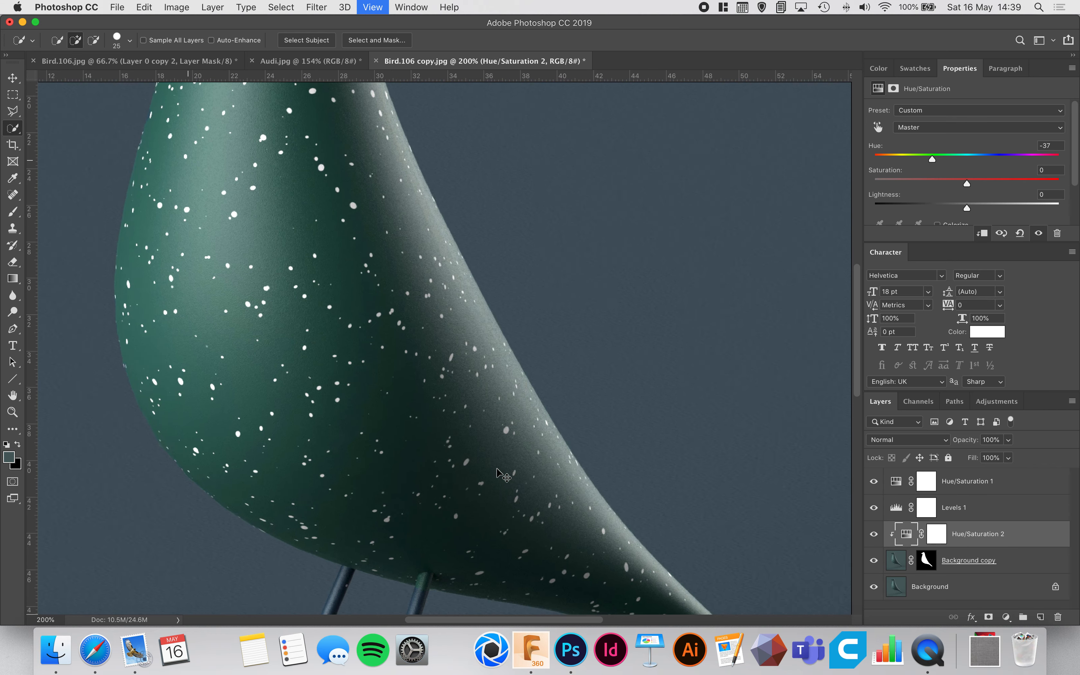
scroll(508, 177, "down", 10)
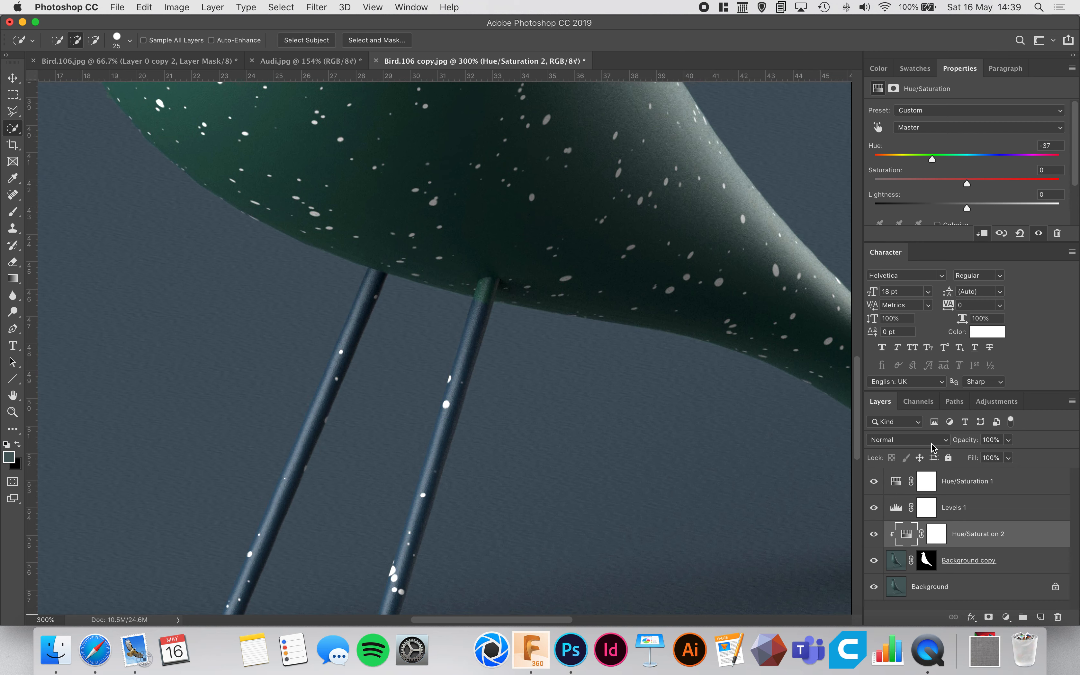
left_click(927, 563)
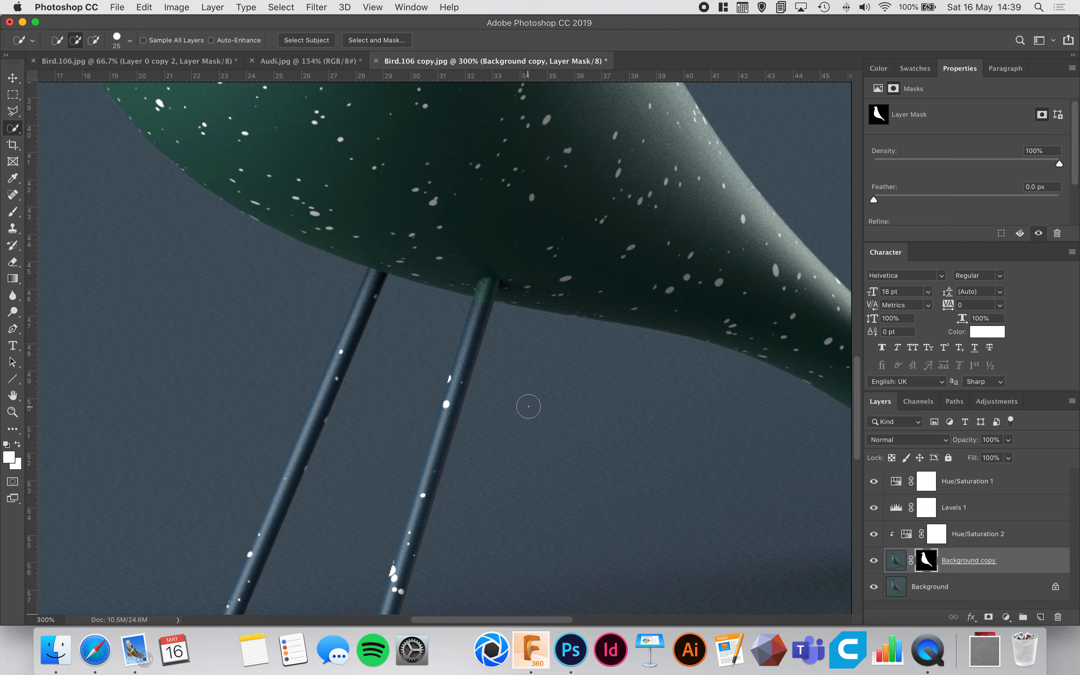
key("b")
key("super+equal")
key("super+equal")
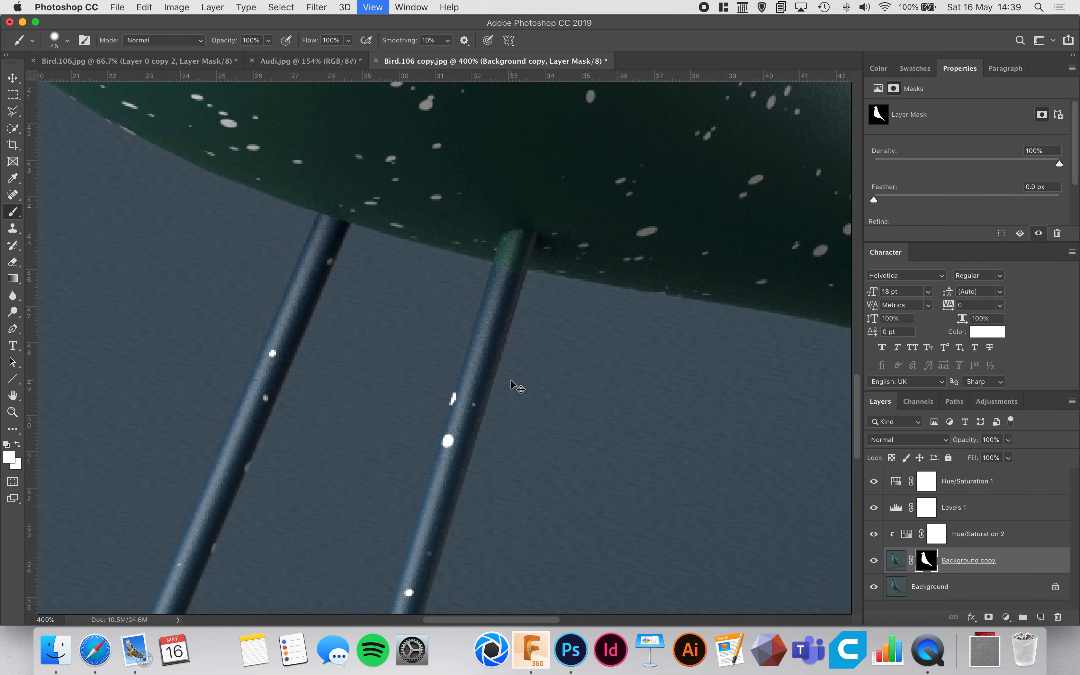
key("super+equal")
key("super+equal")
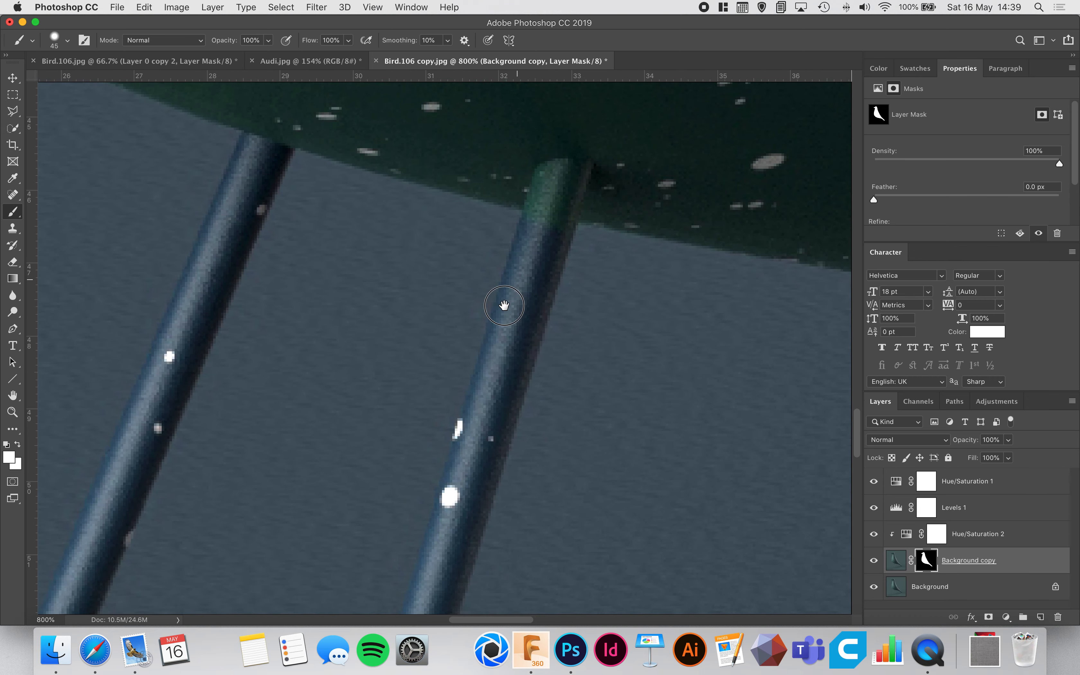
left_click_drag(515, 283, 436, 389)
key("super+r")
key("bracketleft")
key("bracketleft")
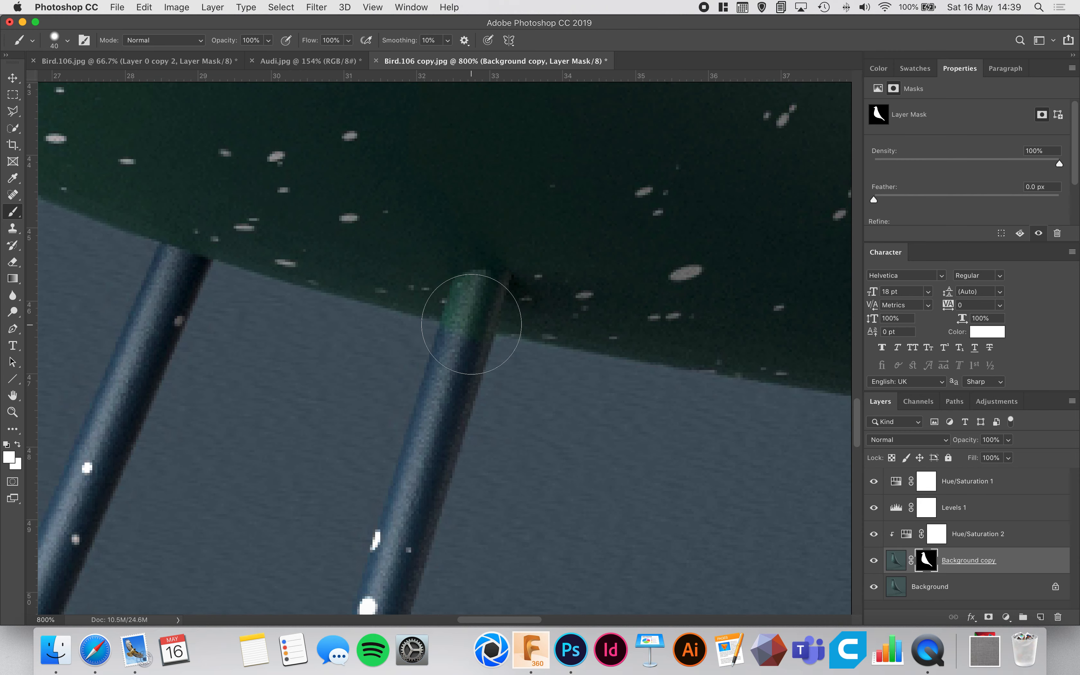
key("bracketleft")
key("bracketleft")
key("bracketleft")
key("bracketleft")
left_click(18, 444)
left_click(18, 445)
key("x")
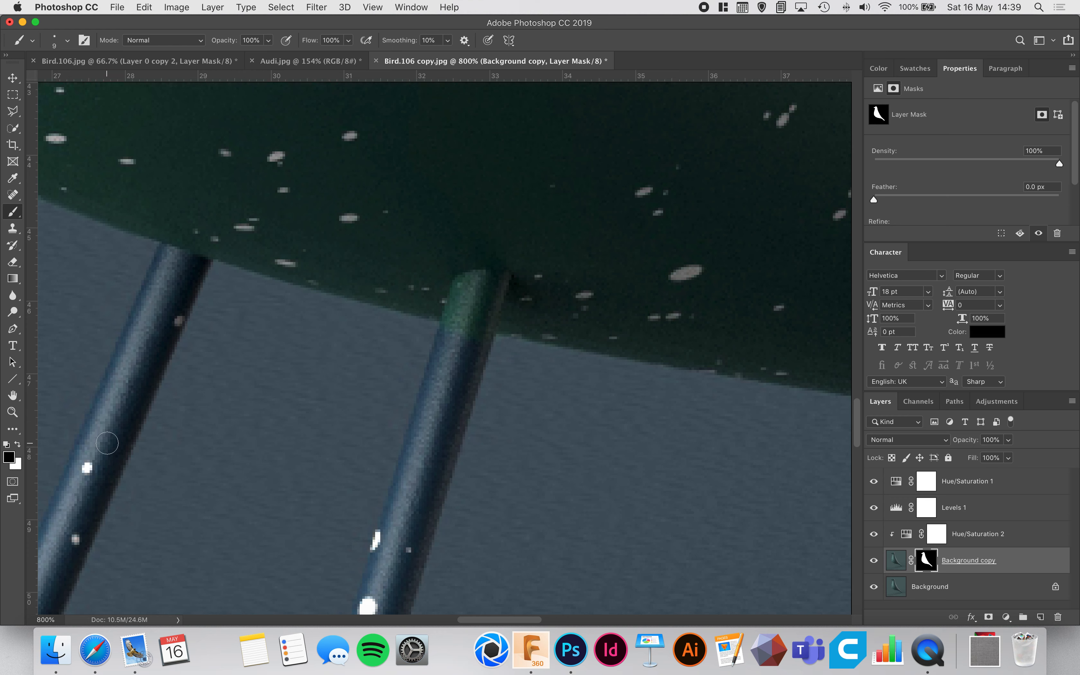
mouse_move(458, 330)
left_mouse_down()
mouse_move(459, 299)
mouse_move(448, 327)
mouse_move(462, 283)
left_mouse_up()
Check the Background copy mask on its own and paint out the remaining green at the top of the right-hand leg.
left_click(925, 564, "alt")
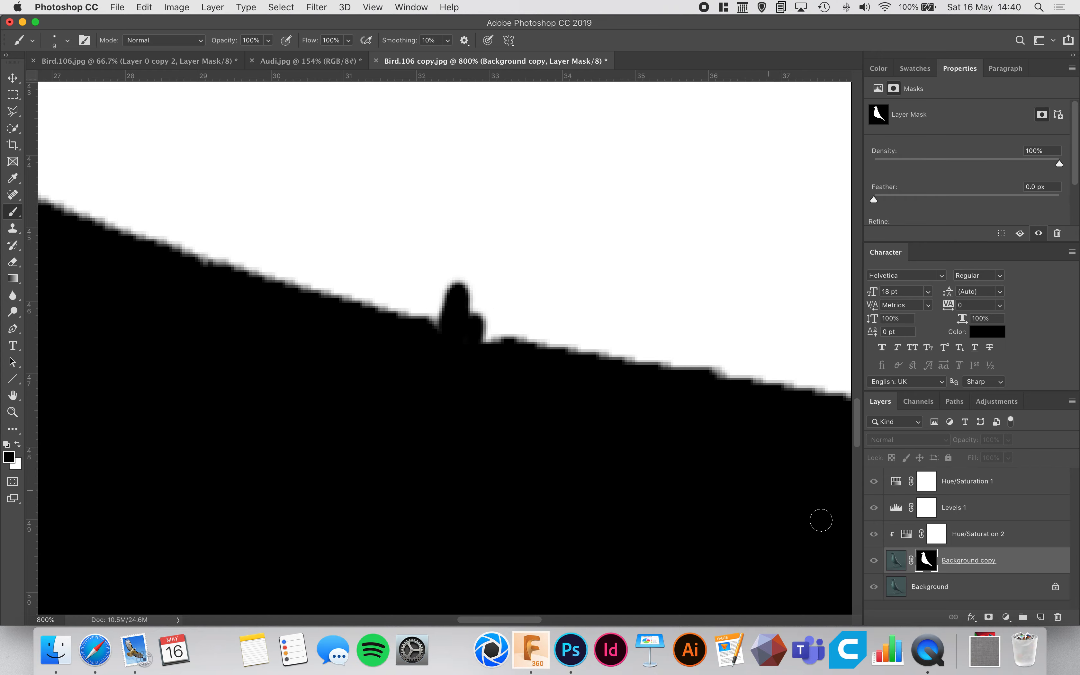
left_click(927, 564, "alt")
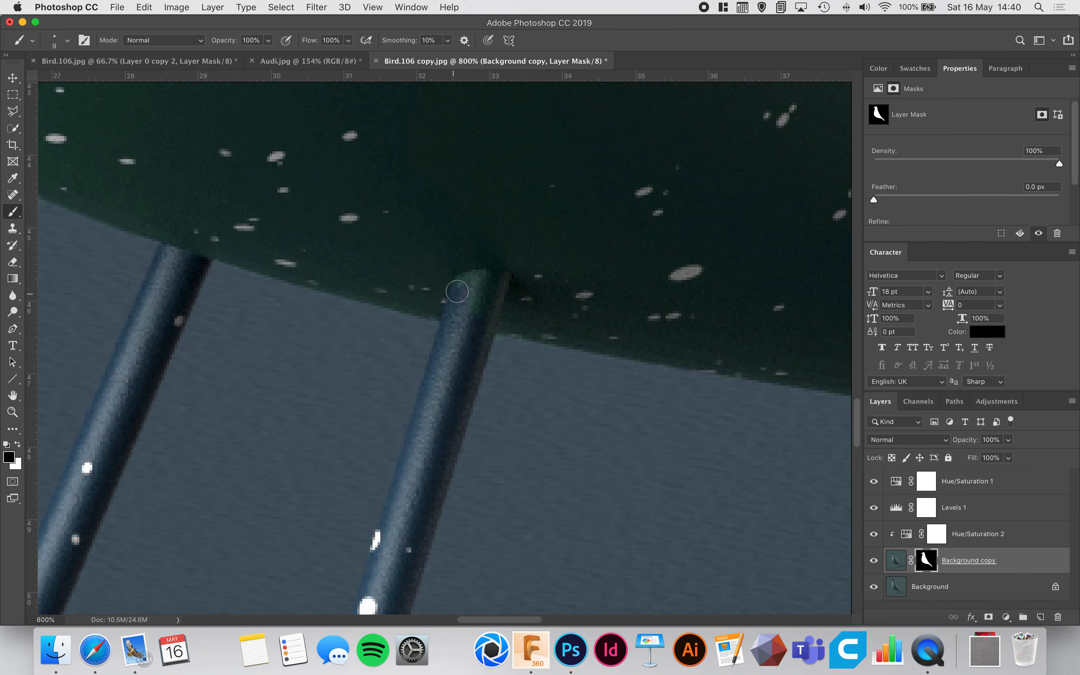
mouse_move(474, 282)
left_mouse_down()
mouse_move(492, 282)
mouse_move(478, 338)
mouse_move(477, 293)
mouse_move(463, 283)
mouse_move(495, 280)
mouse_move(480, 336)
left_mouse_up()
key("super+0")
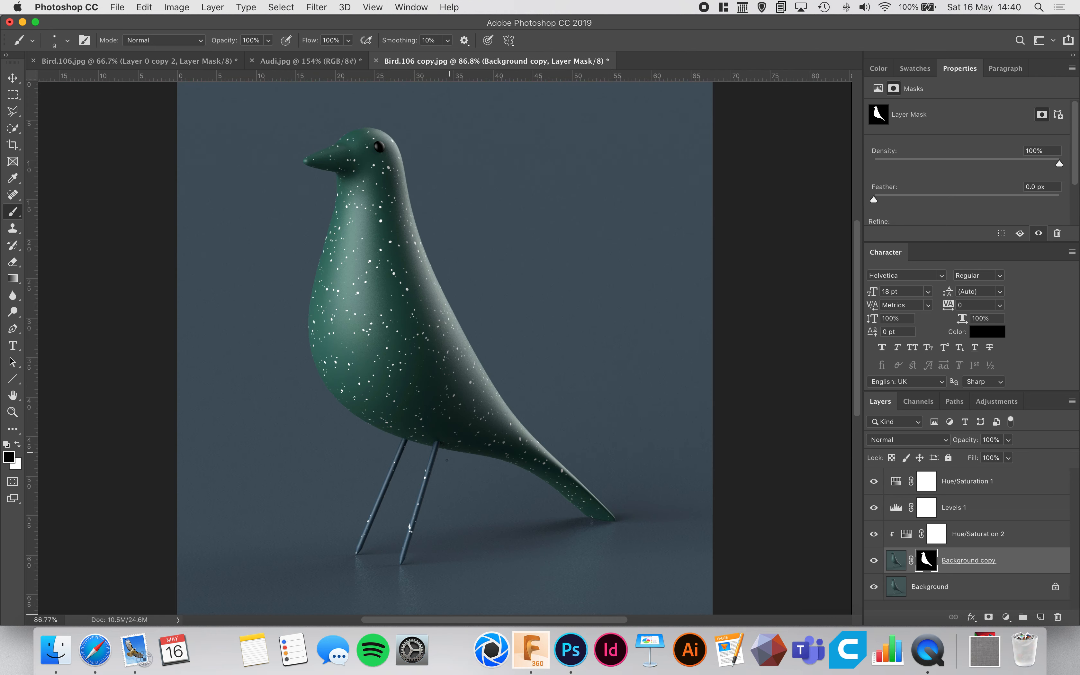
Look at the recolored two-bird comparison in Bird.106.jpg and return to Bird.106 copy.jpg.
left_click(12, 78)
left_click(205, 61)
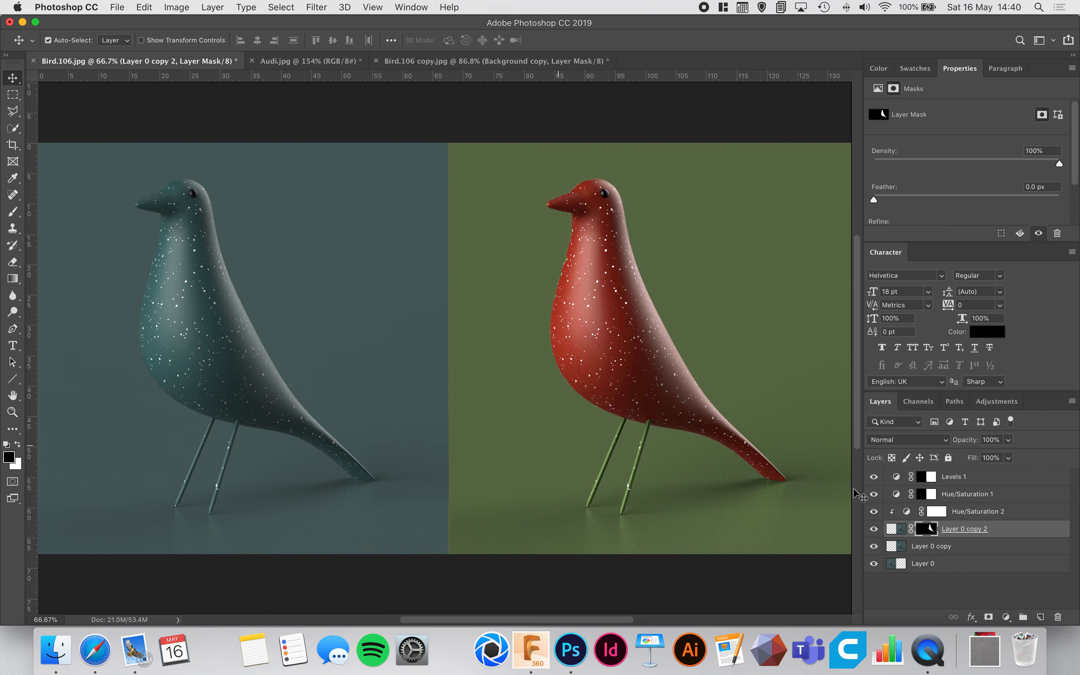
left_click(431, 61)
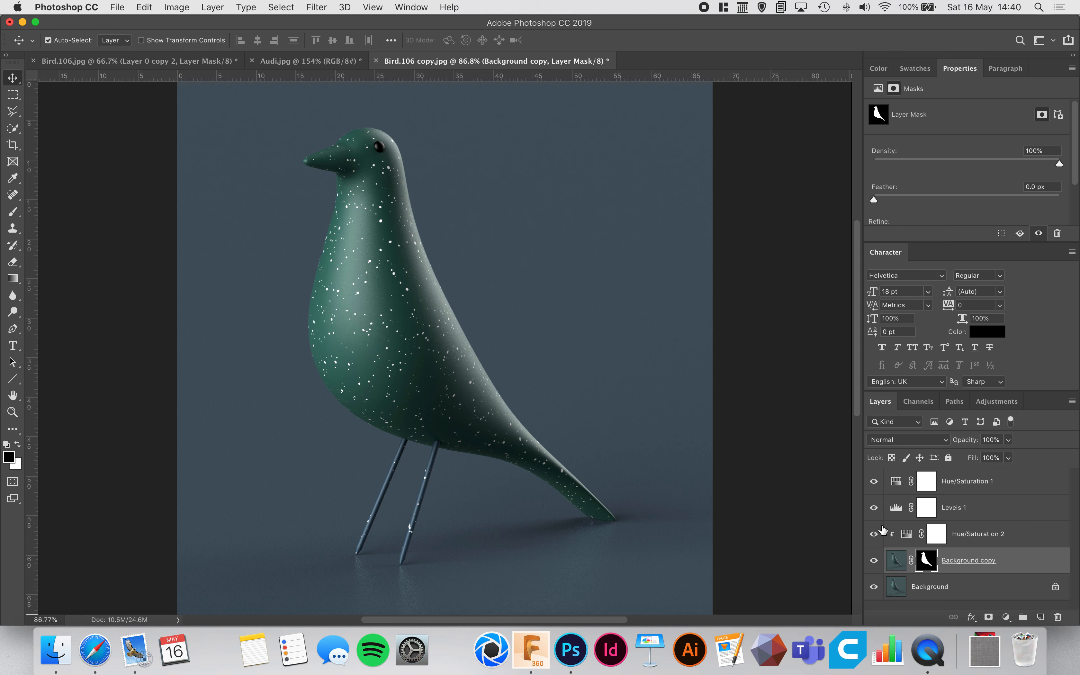
Set the hue of Hue/Saturation 2 to +45 and the hue of Hue/Saturation 1 to +95.
left_click(906, 538)
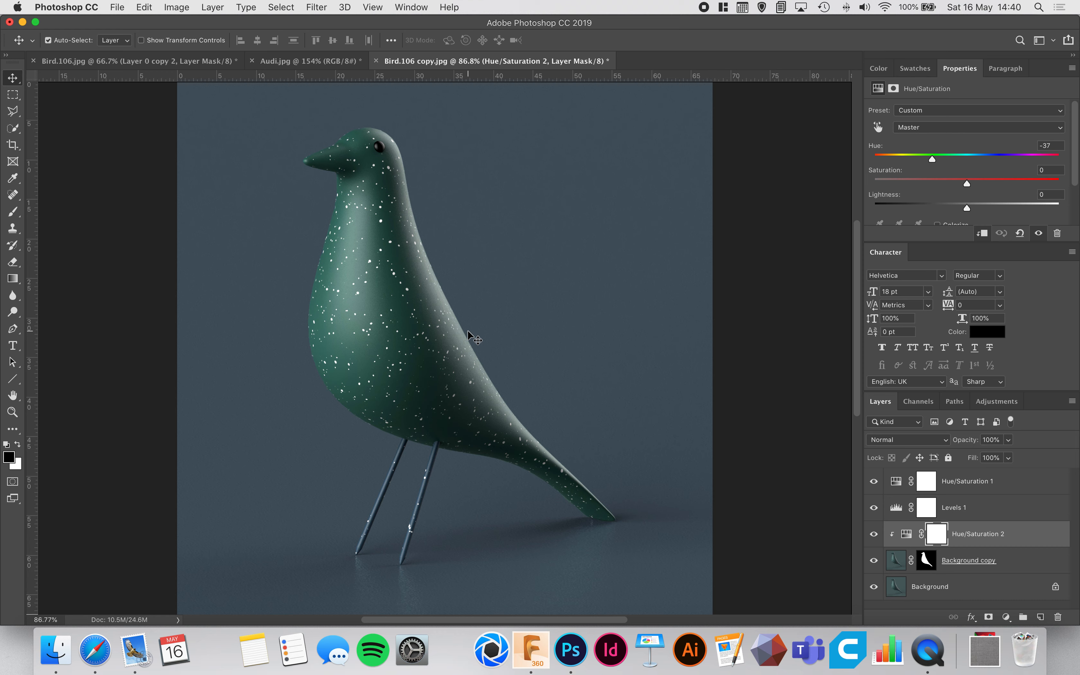
left_click_drag(932, 163, 1009, 161)
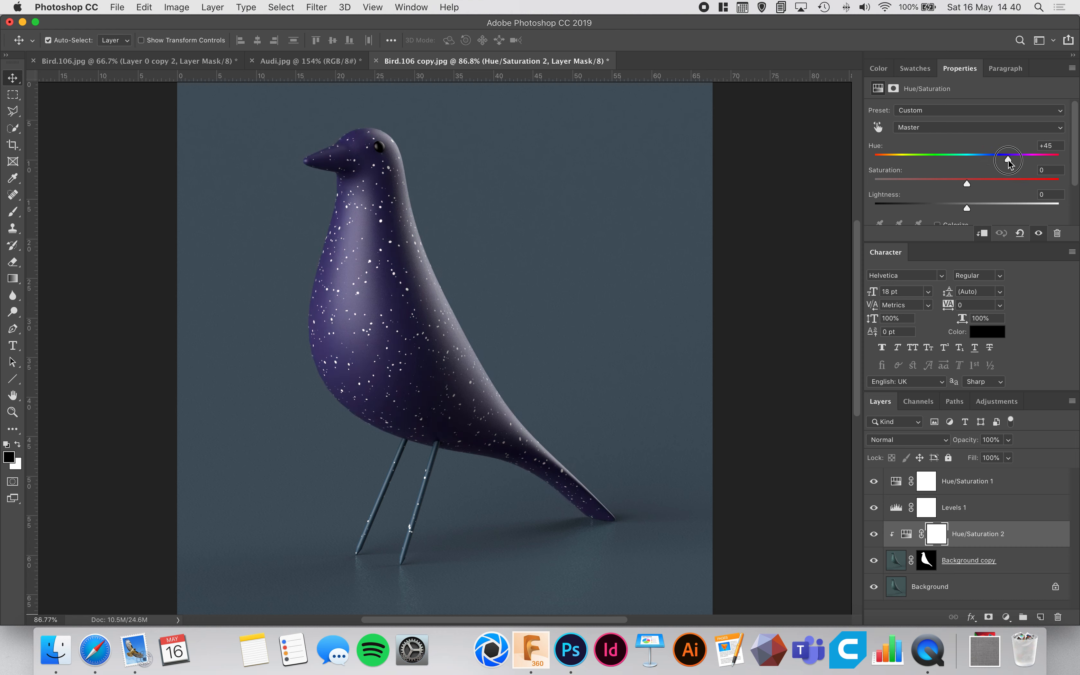
left_click(898, 489)
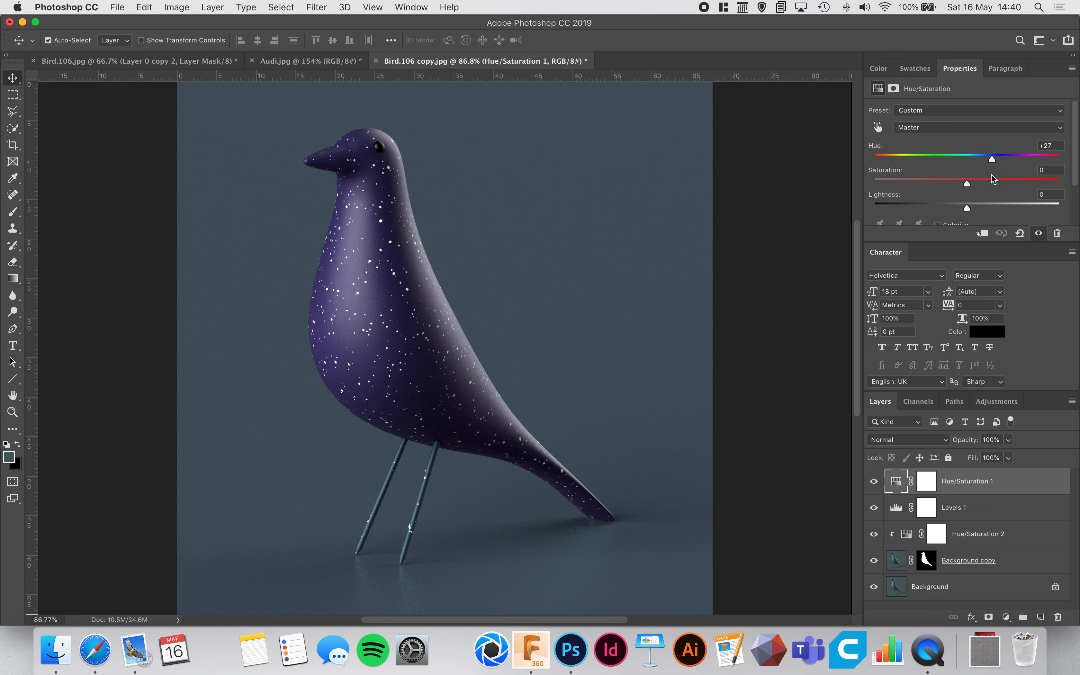
left_click_drag(991, 163, 1027, 162)
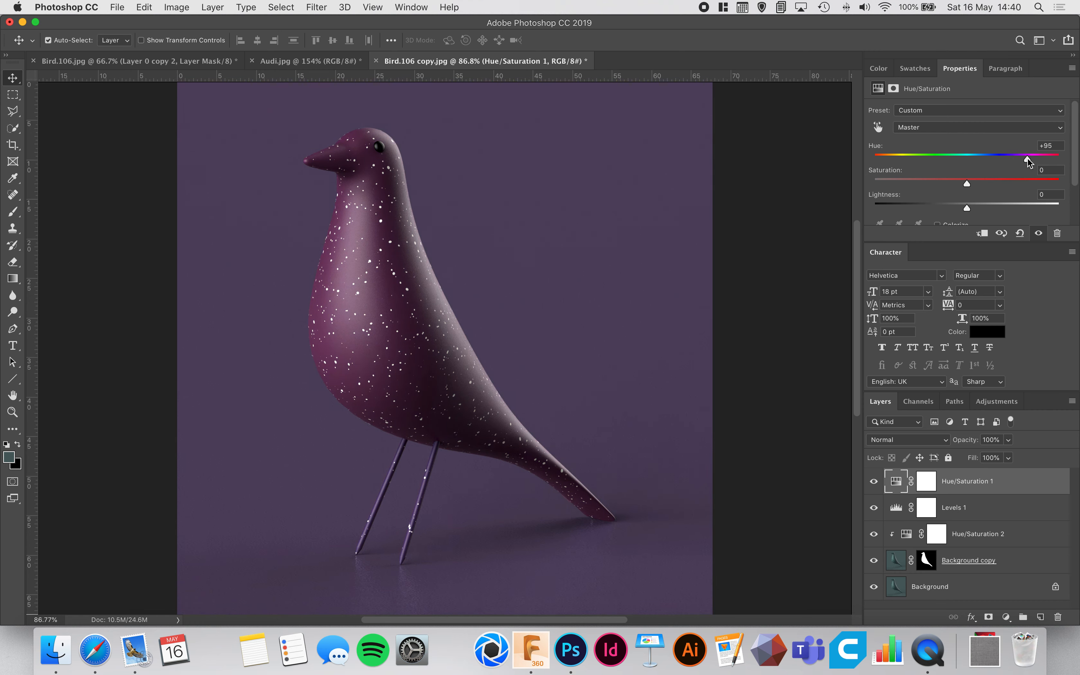
Move Hue/Saturation 1 directly above the Background layer and shift the clipped Hue/Saturation 2 hue further toward purple.
left_click_drag(1000, 480, 1001, 565)
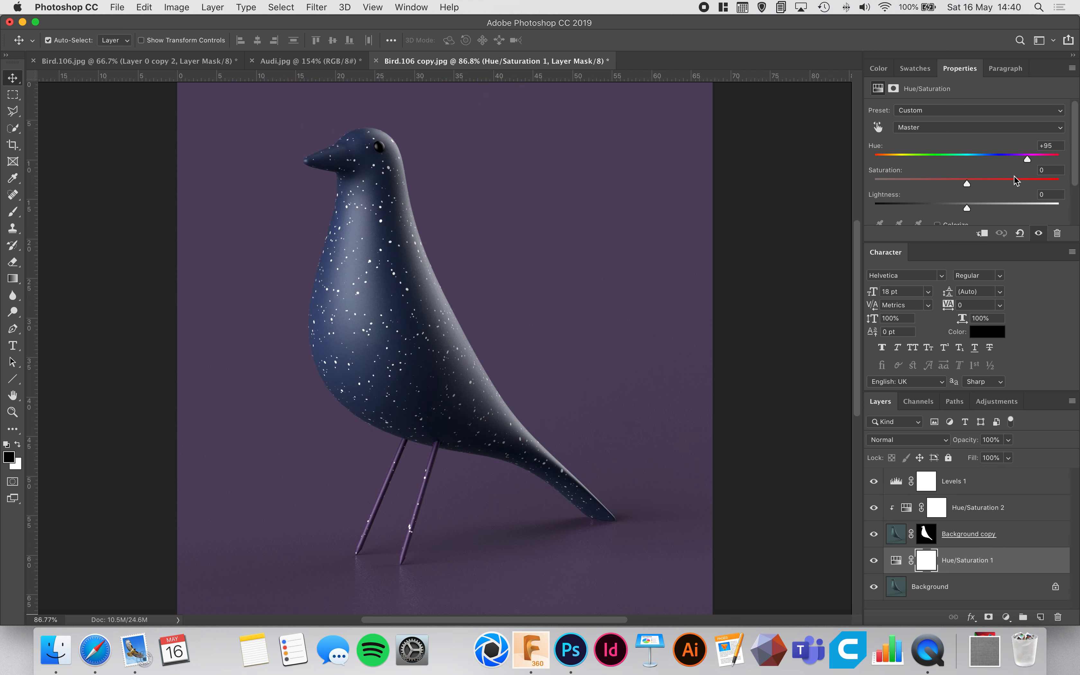
left_click(907, 516)
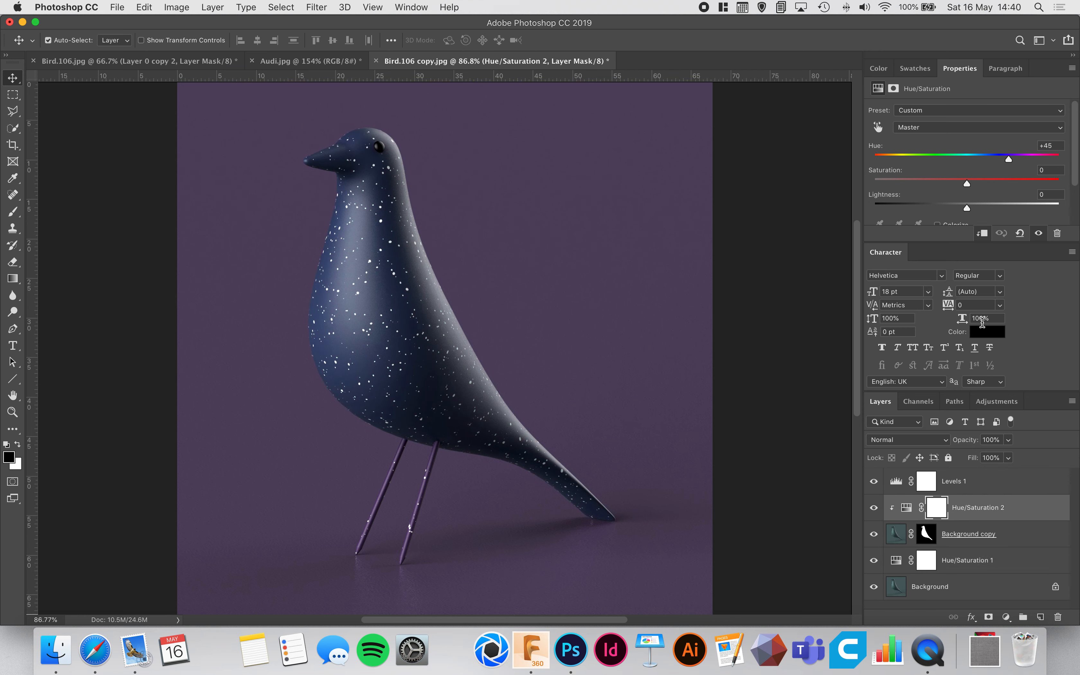
left_click_drag(1015, 160, 1022, 160)
Set the background's Hue/Saturation 1 adjustment to hue +172 and saturation +51.
left_click(904, 563)
left_click_drag(1026, 160, 1058, 167)
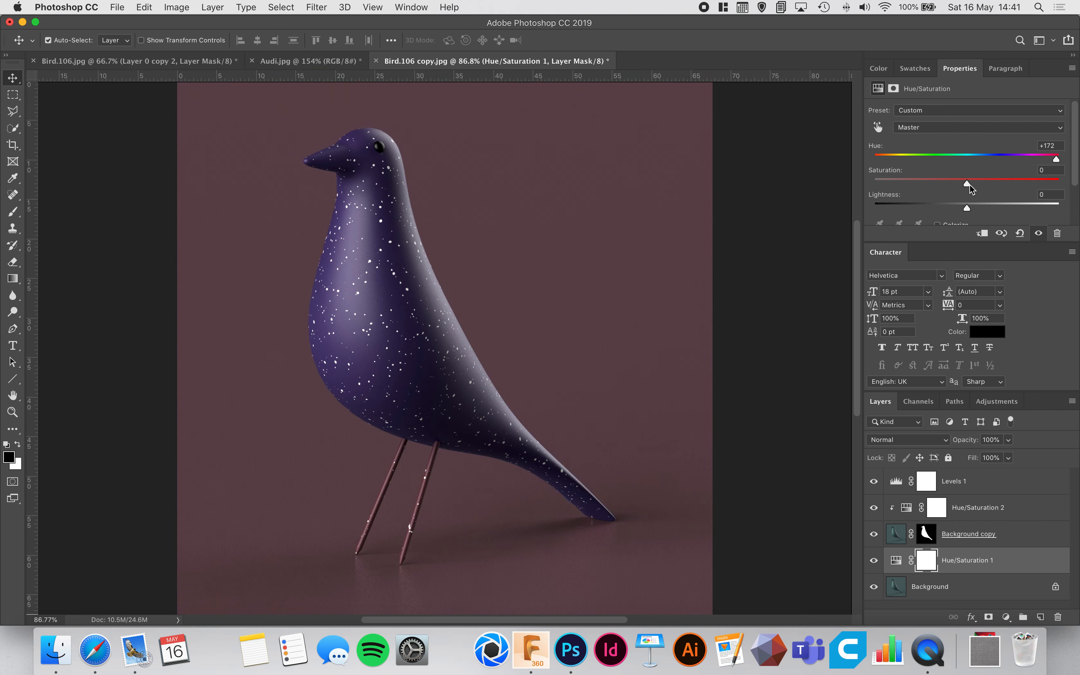
left_click_drag(970, 186, 1015, 186)
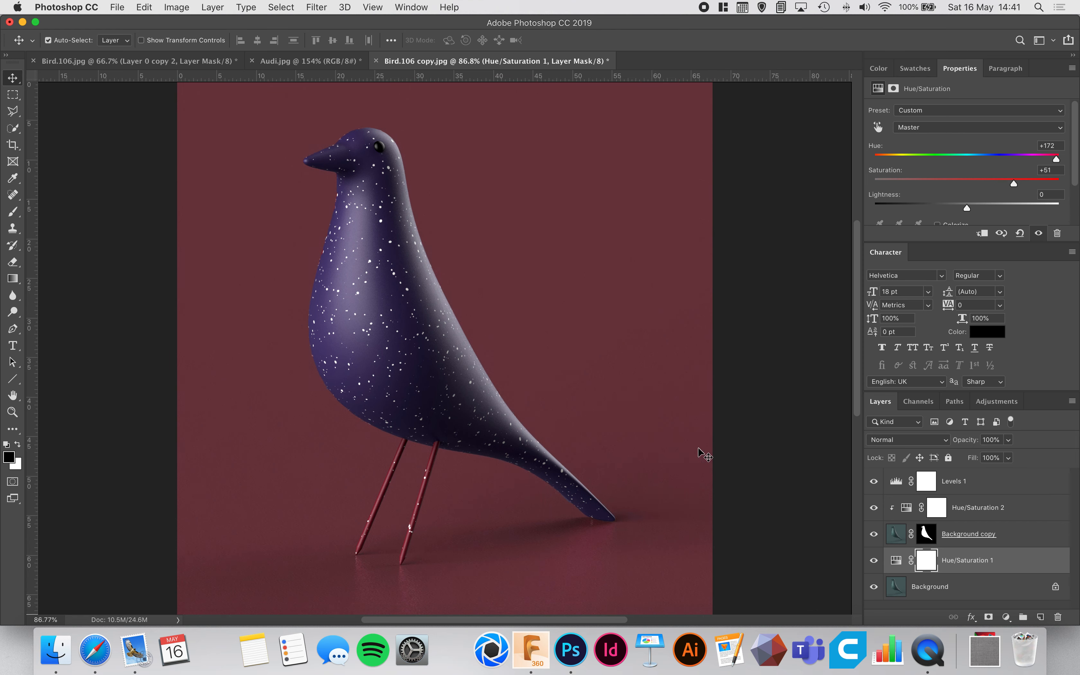